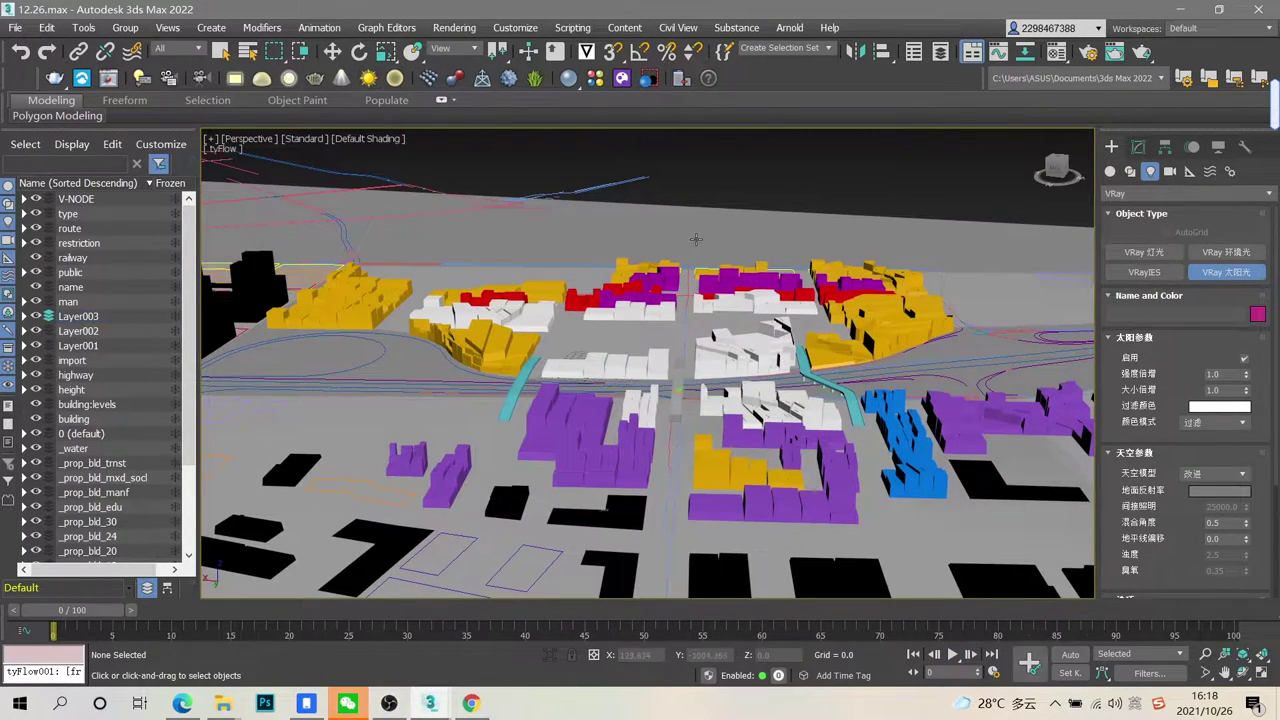
Step: Place a V-Ray Sun with its sky environment behind the city buildings and move its target farther out
{"action": "left_click_drag", "start_coordinate": [696, 240], "coordinate": [965, 145]}
{"action": "left_click", "coordinate": [614, 407]}
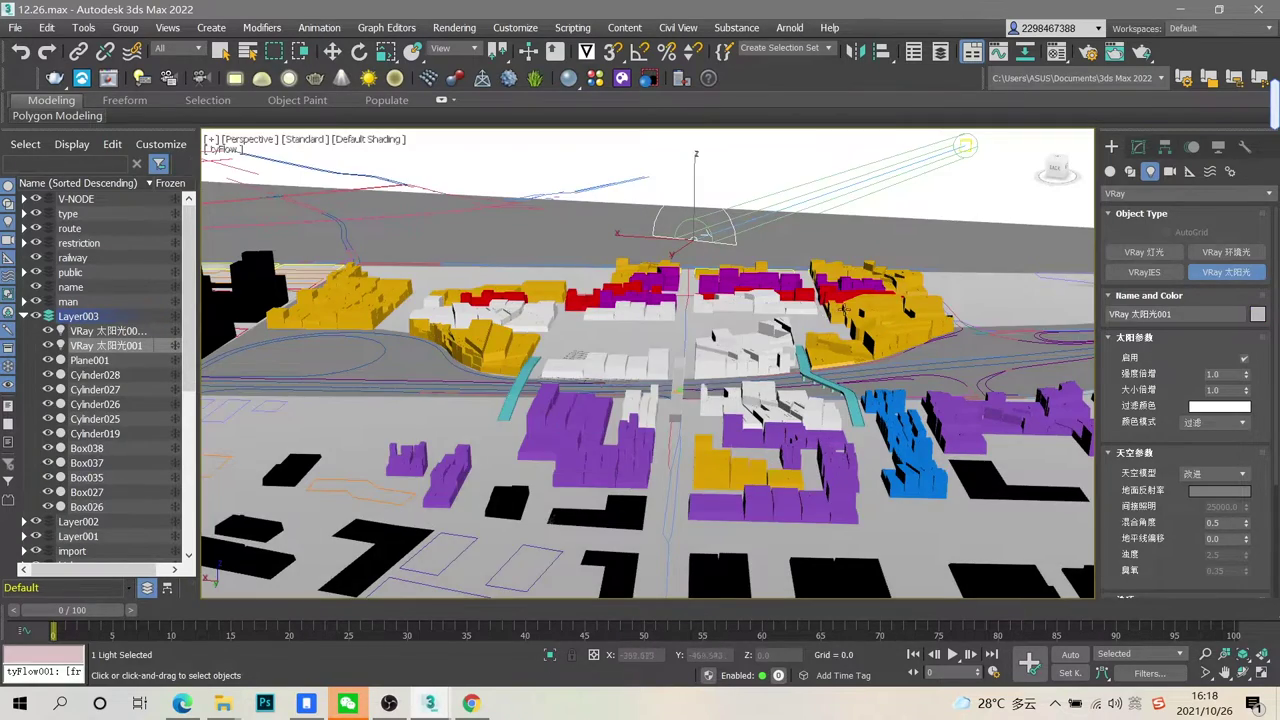
{"action": "scroll", "coordinate": [837, 311], "scroll_direction": "down", "scroll_amount": 5}
{"action": "key", "text": "w"}
{"action": "left_click_drag", "start_coordinate": [861, 255], "coordinate": [837, 118]}
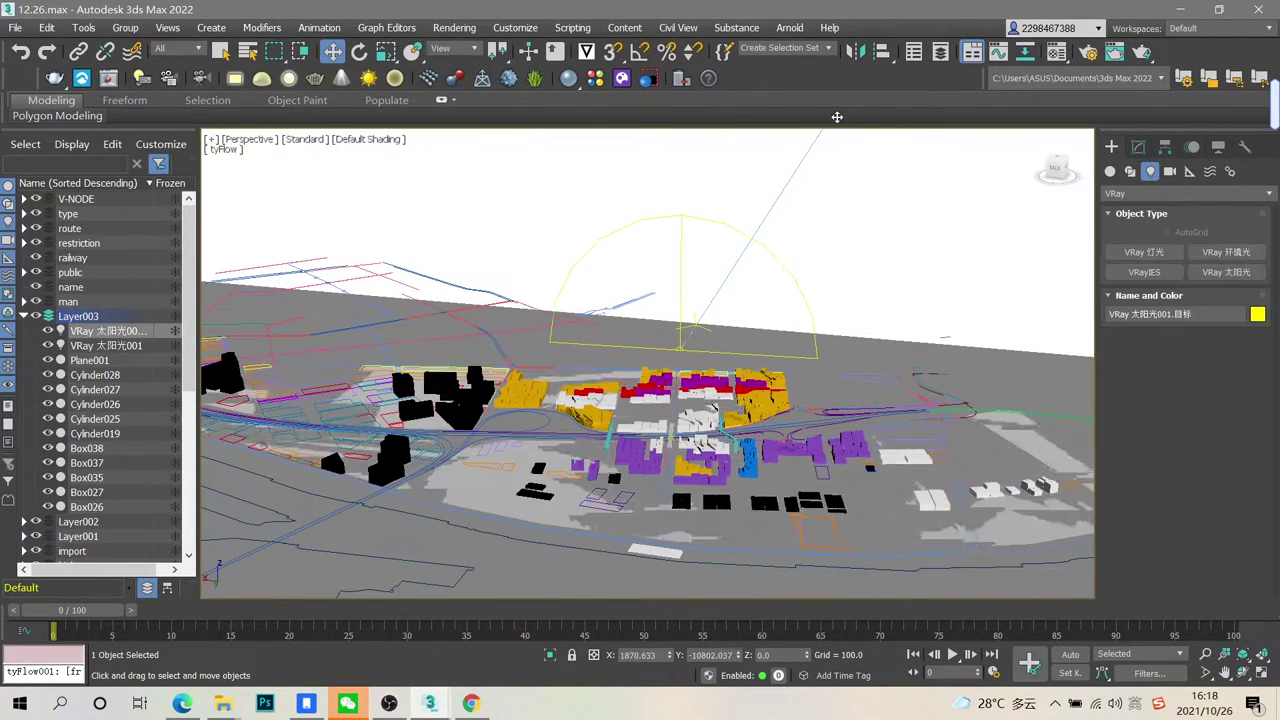
Step: Render the central bridge area with V-Ray and shrink the frame buffer so it sits beside the viewport
{"action": "key", "text": "z"}
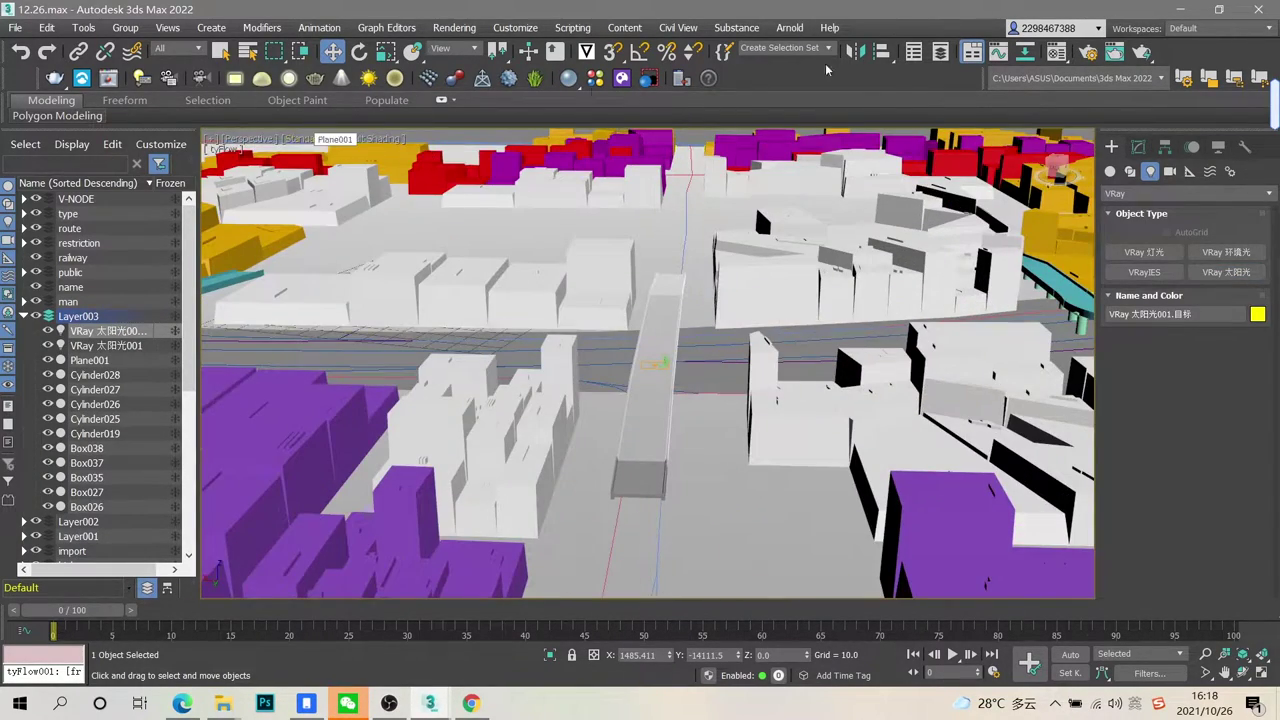
{"action": "key", "text": "shift+q"}
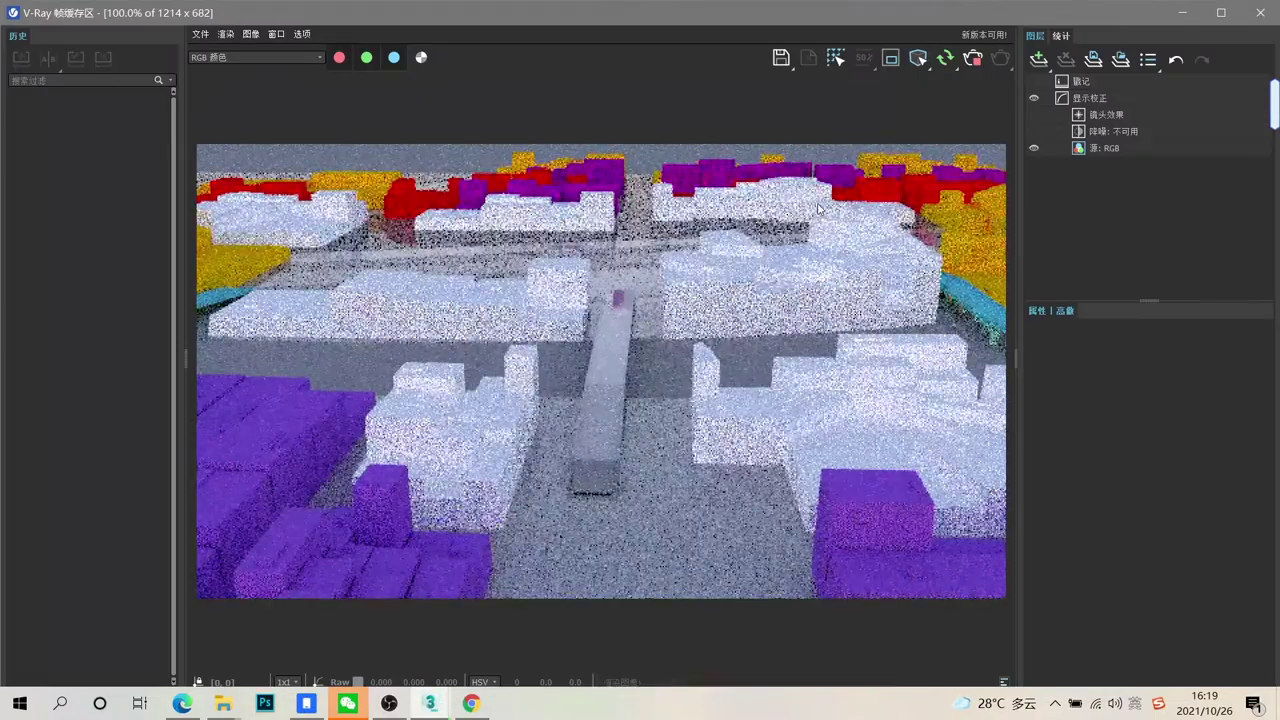
{"action": "left_click", "coordinate": [1220, 12]}
{"action": "left_click_drag", "start_coordinate": [605, 40], "coordinate": [946, 422]}
Step: Open the V-Ray material library, dismiss the security messages, and keep the library beside the bridge view
{"action": "left_click", "coordinate": [596, 79]}
{"action": "left_click_drag", "start_coordinate": [730, 20], "coordinate": [672, 59]}
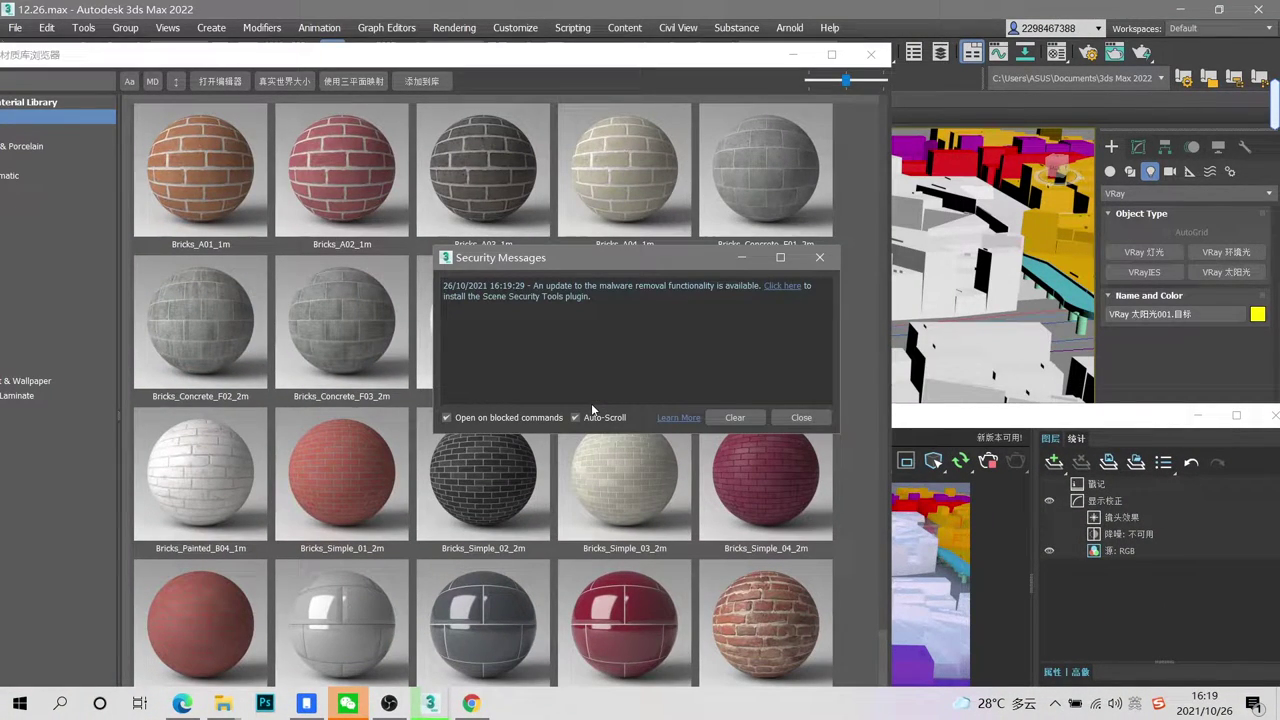
{"action": "left_click", "coordinate": [801, 417]}
{"action": "double_click", "coordinate": [750, 54]}
{"action": "key", "text": "z"}
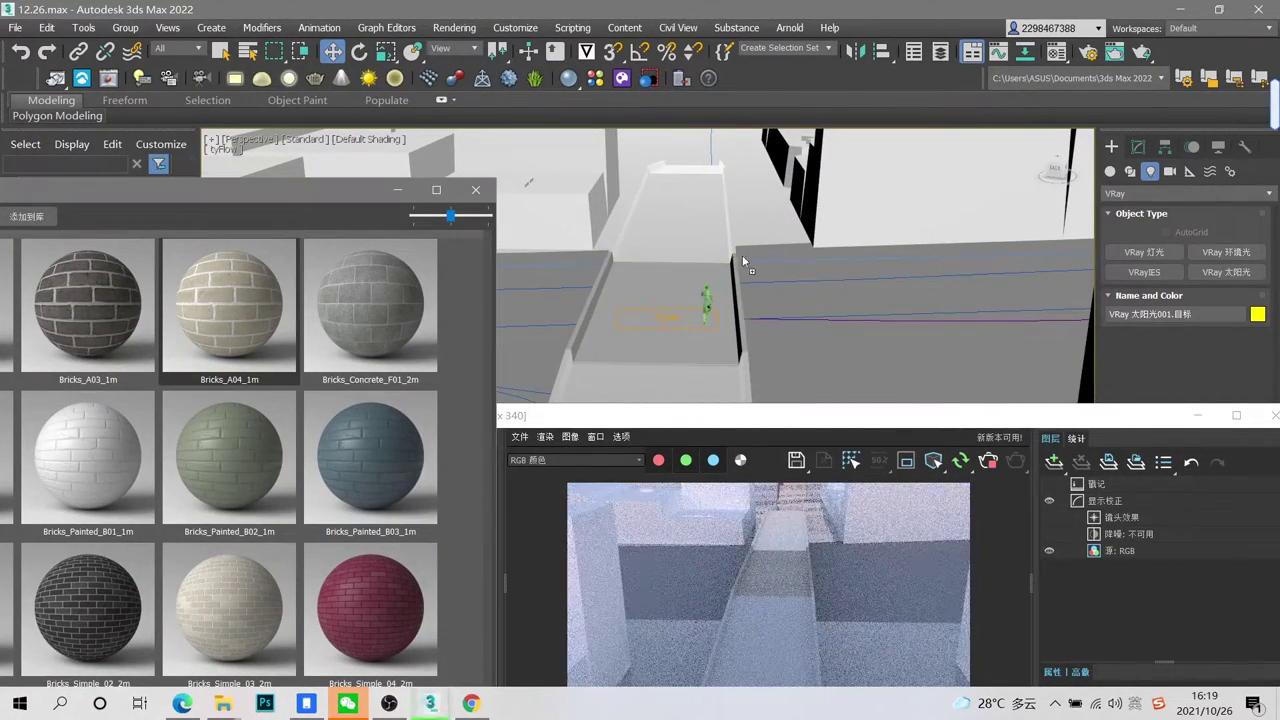
Step: Inspect the near end of the central bridge and browse the Bricks materials in the library
{"action": "scroll", "coordinate": [765, 251], "scroll_direction": "down", "scroll_amount": 5}
{"action": "left_click", "coordinate": [218, 327]}
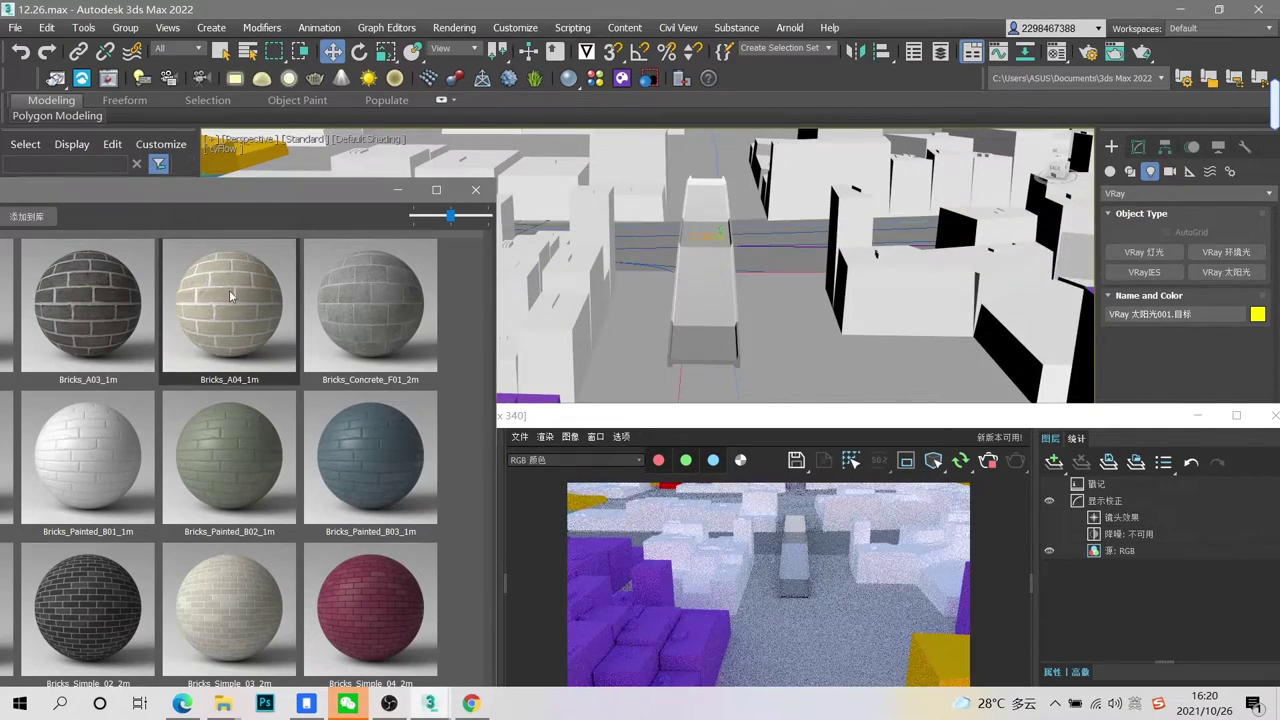
{"action": "scroll", "coordinate": [706, 344], "scroll_direction": "up", "scroll_amount": 3}
{"action": "scroll", "coordinate": [706, 343], "scroll_direction": "up", "scroll_amount": 3}
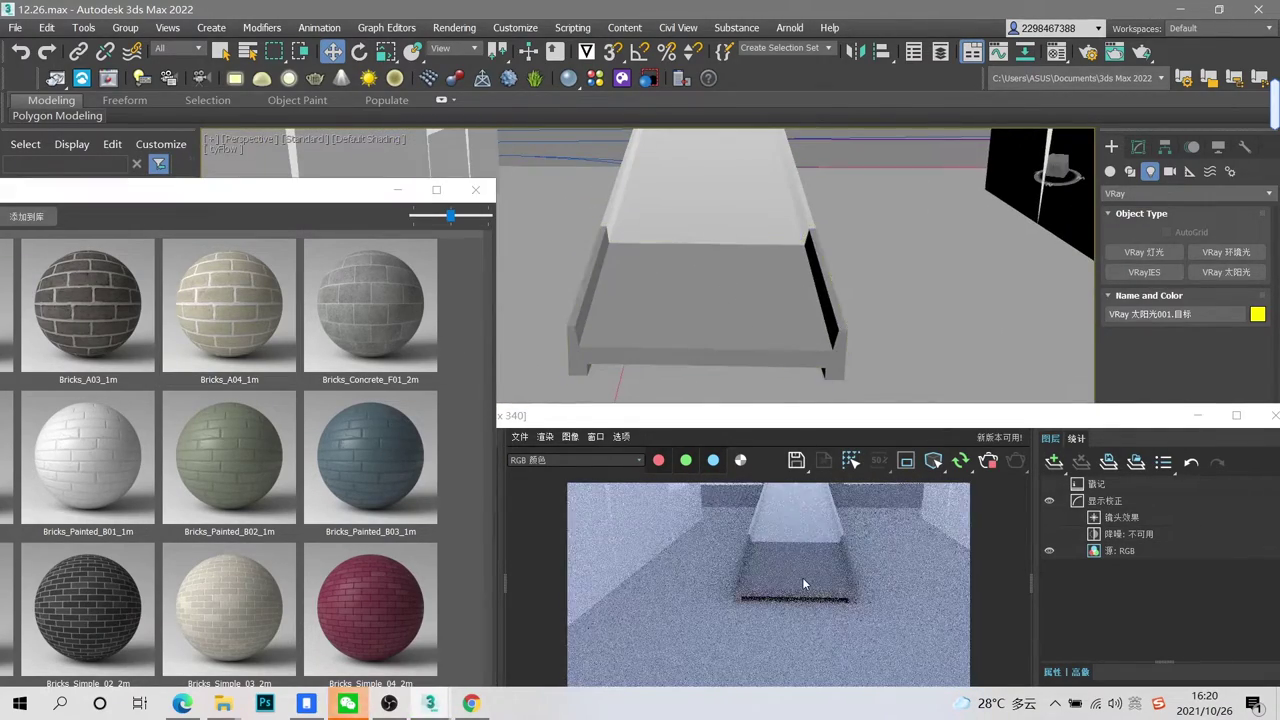
{"action": "left_click_drag", "start_coordinate": [247, 193], "coordinate": [628, 102]}
{"action": "left_click_drag", "start_coordinate": [452, 93], "coordinate": [626, 4]}
{"action": "scroll", "coordinate": [818, 448], "scroll_direction": "down", "scroll_amount": 3}
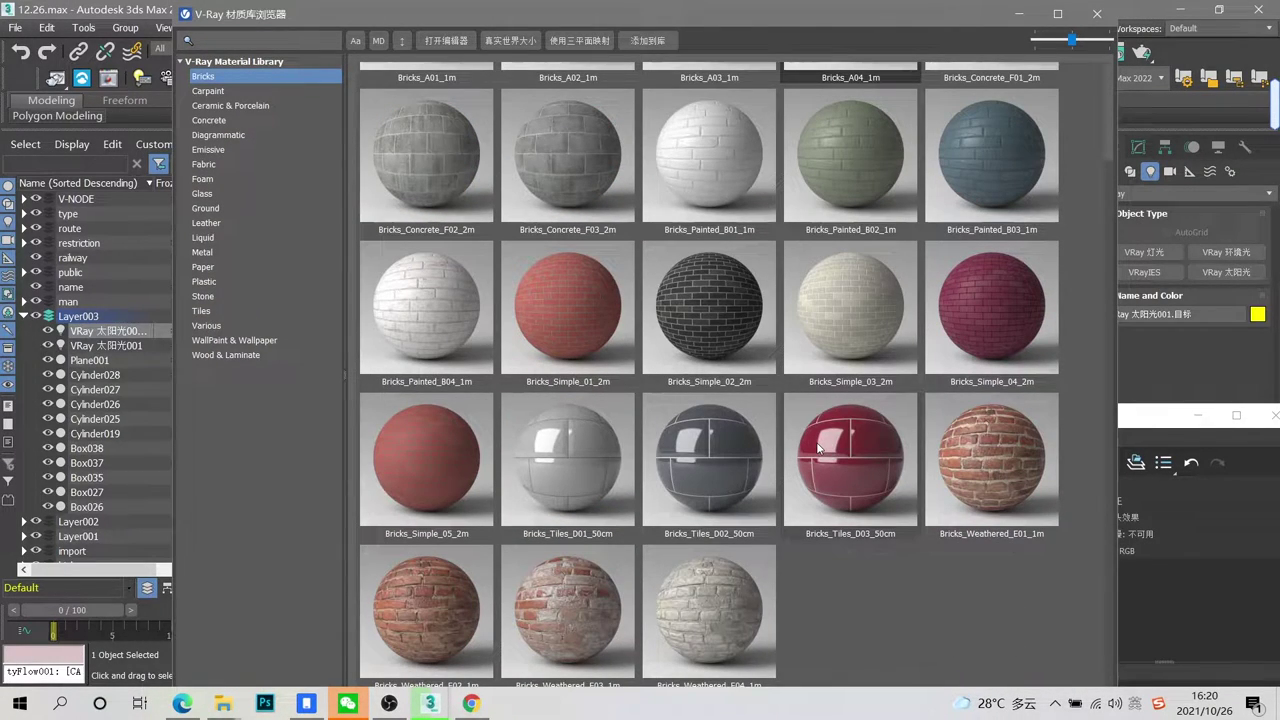
Step: Apply the Bricks_Simple_03_2m material to the successive deck sections of the central bridge
{"action": "left_click_drag", "start_coordinate": [650, 14], "coordinate": [98, 92]}
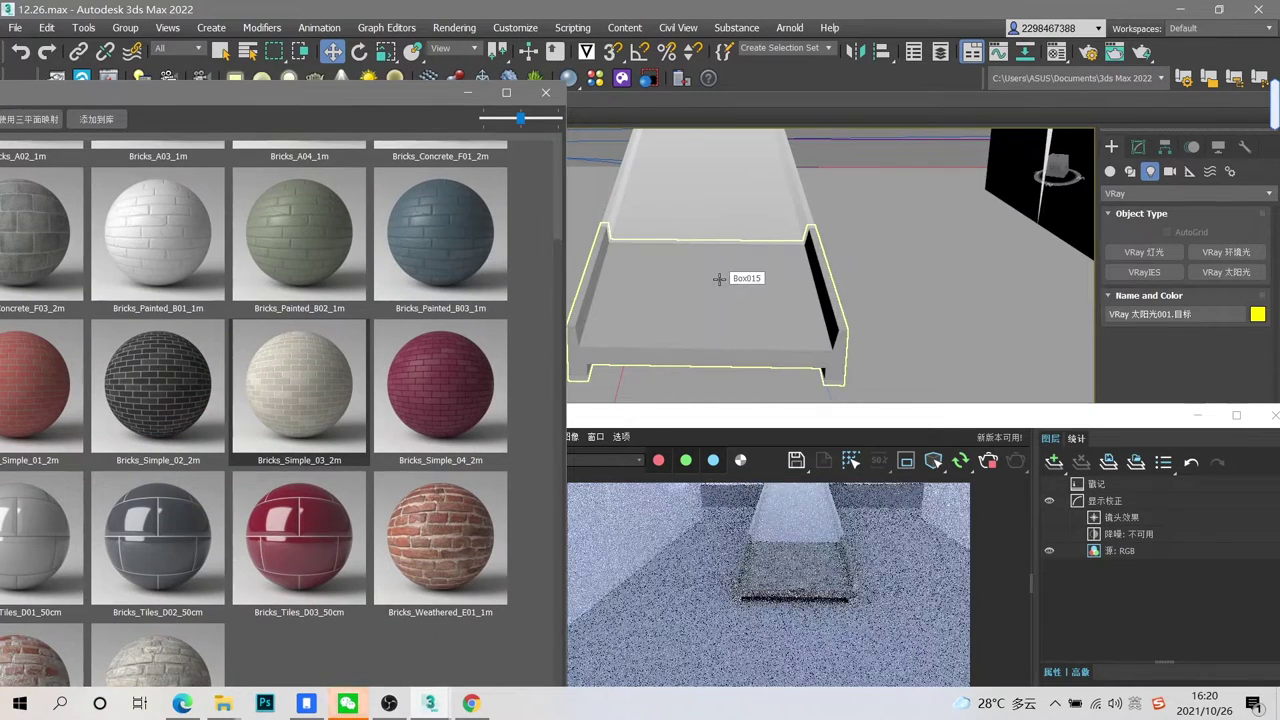
{"action": "scroll", "coordinate": [789, 586], "scroll_direction": "up", "scroll_amount": 1}
{"action": "scroll", "coordinate": [789, 586], "scroll_direction": "down", "scroll_amount": 1}
{"action": "middle_click_drag", "start_coordinate": [699, 170], "coordinate": [686, 371]}
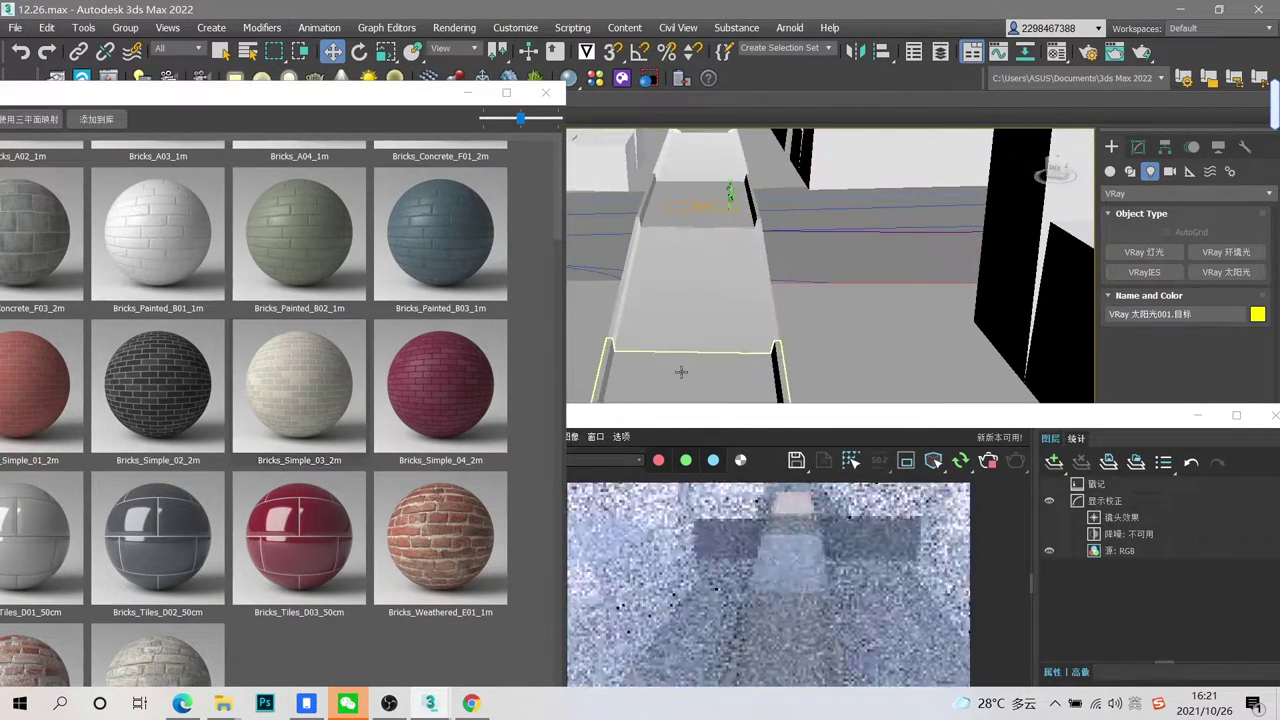
{"action": "middle_click_drag", "start_coordinate": [708, 177], "coordinate": [740, 288]}
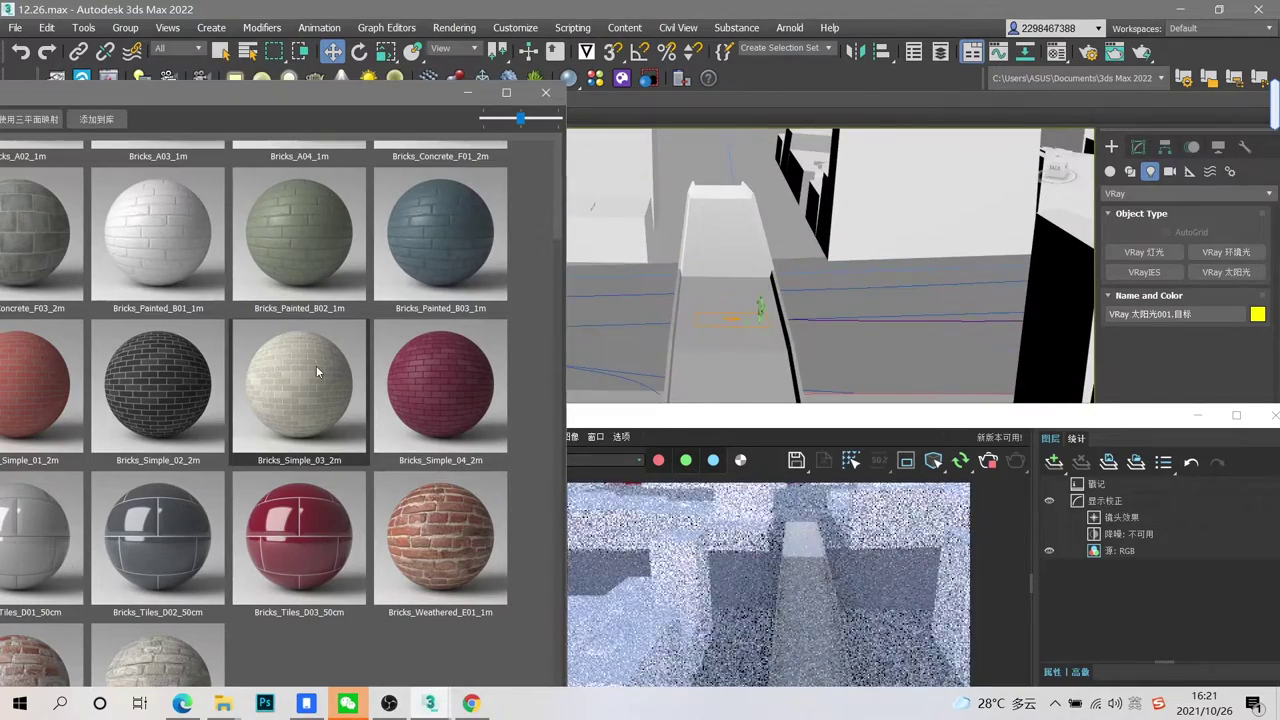
{"action": "scroll", "coordinate": [723, 191], "scroll_direction": "up", "scroll_amount": 4}
{"action": "left_click_drag", "start_coordinate": [307, 381], "coordinate": [706, 246]}
{"action": "middle_click_drag", "start_coordinate": [706, 200], "coordinate": [730, 300]}
{"action": "left_click_drag", "start_coordinate": [340, 383], "coordinate": [788, 334]}
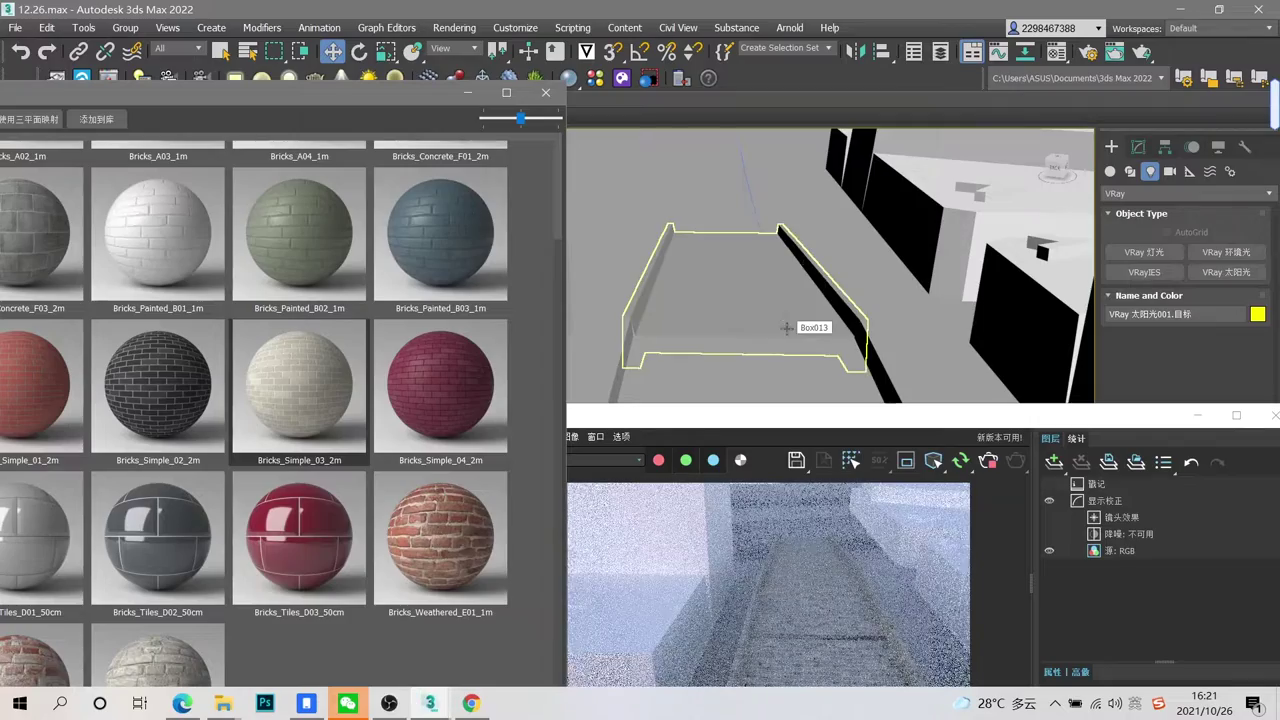
Step: Show the Concrete materials in the library and keep the buildings around the central bridge in view
{"action": "scroll", "coordinate": [786, 318], "scroll_direction": "down", "scroll_amount": 6}
{"action": "middle_click_drag", "start_coordinate": [777, 346], "coordinate": [733, 197]}
{"action": "scroll", "coordinate": [733, 197], "scroll_direction": "down", "scroll_amount": 8}
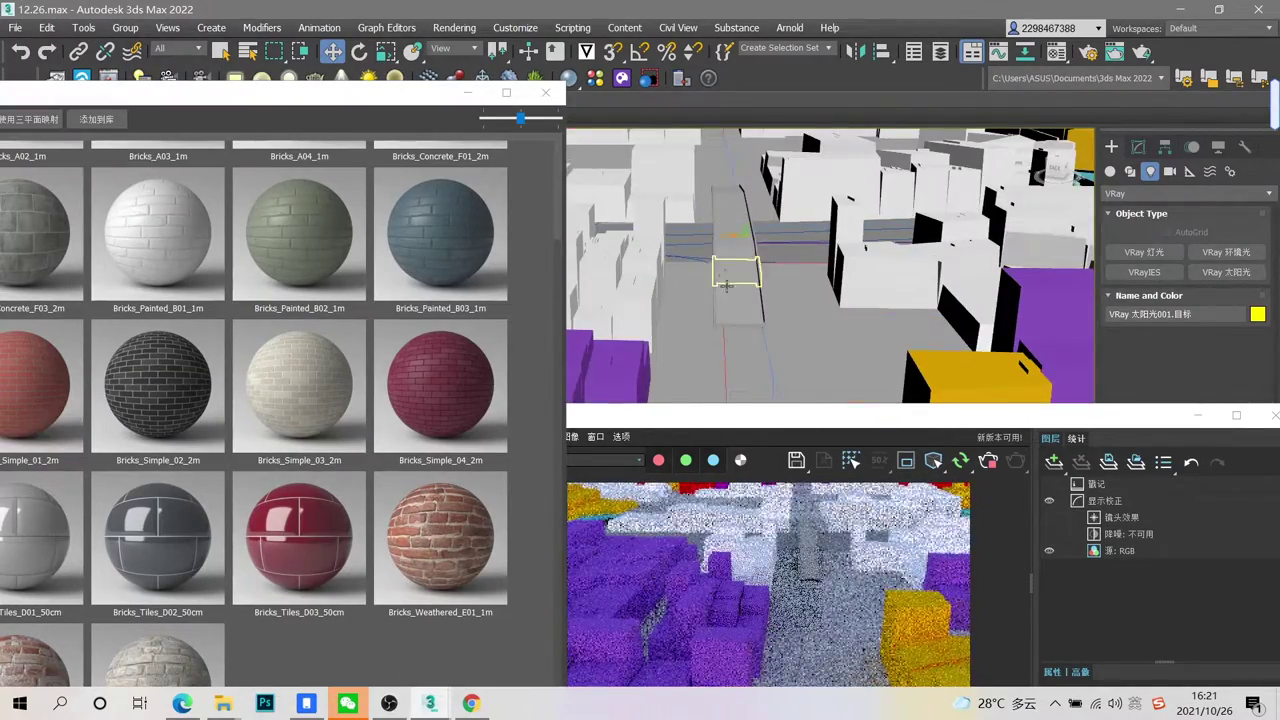
{"action": "scroll", "coordinate": [723, 227], "scroll_direction": "down", "scroll_amount": 8}
{"action": "scroll", "coordinate": [729, 322], "scroll_direction": "up", "scroll_amount": 10}
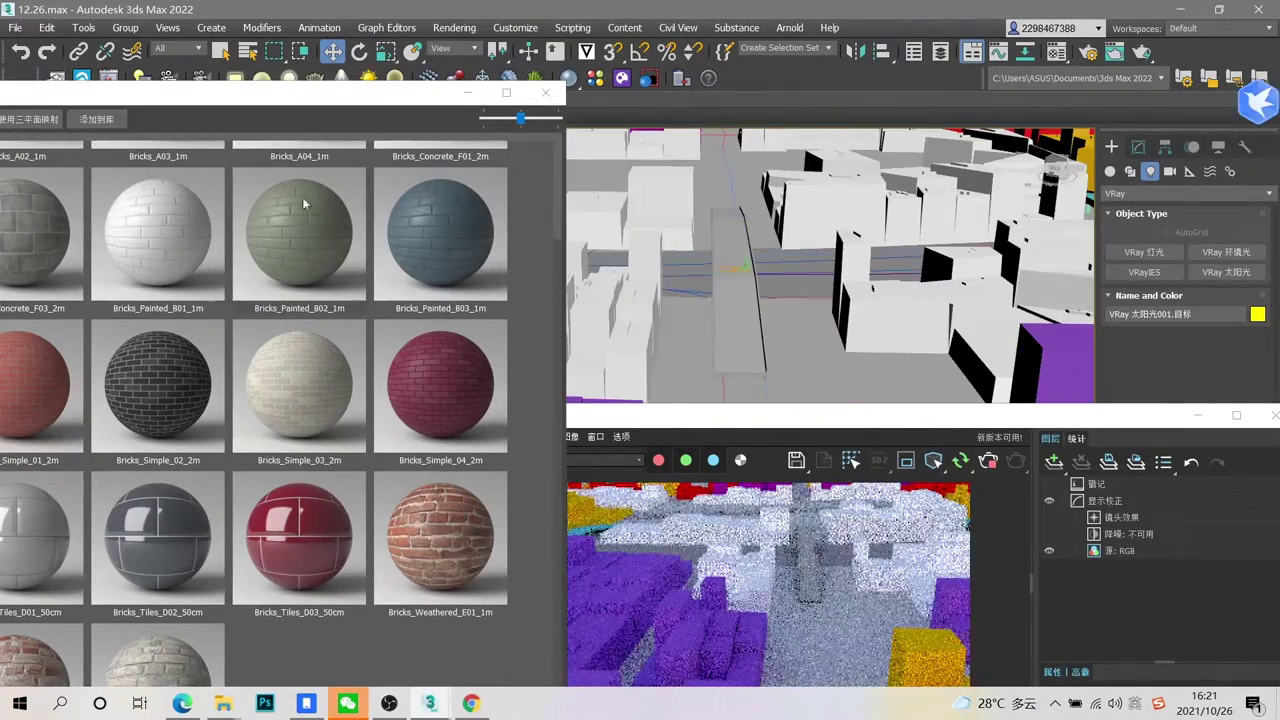
{"action": "left_click_drag", "start_coordinate": [246, 91], "coordinate": [705, 40]}
{"action": "left_click", "coordinate": [116, 148]}
{"action": "left_click_drag", "start_coordinate": [792, 42], "coordinate": [289, 66]}
Step: Apply the Concrete_Simple_E02_4m material to the building blocks near the central bridge
{"action": "left_click_drag", "start_coordinate": [284, 465], "coordinate": [632, 305]}
{"action": "scroll", "coordinate": [729, 330], "scroll_direction": "down", "scroll_amount": 2}
{"action": "scroll", "coordinate": [729, 330], "scroll_direction": "down", "scroll_amount": 3}
{"action": "left_click_drag", "start_coordinate": [298, 489], "coordinate": [1032, 302]}
{"action": "middle_click_drag", "start_coordinate": [1020, 310], "coordinate": [815, 308]}
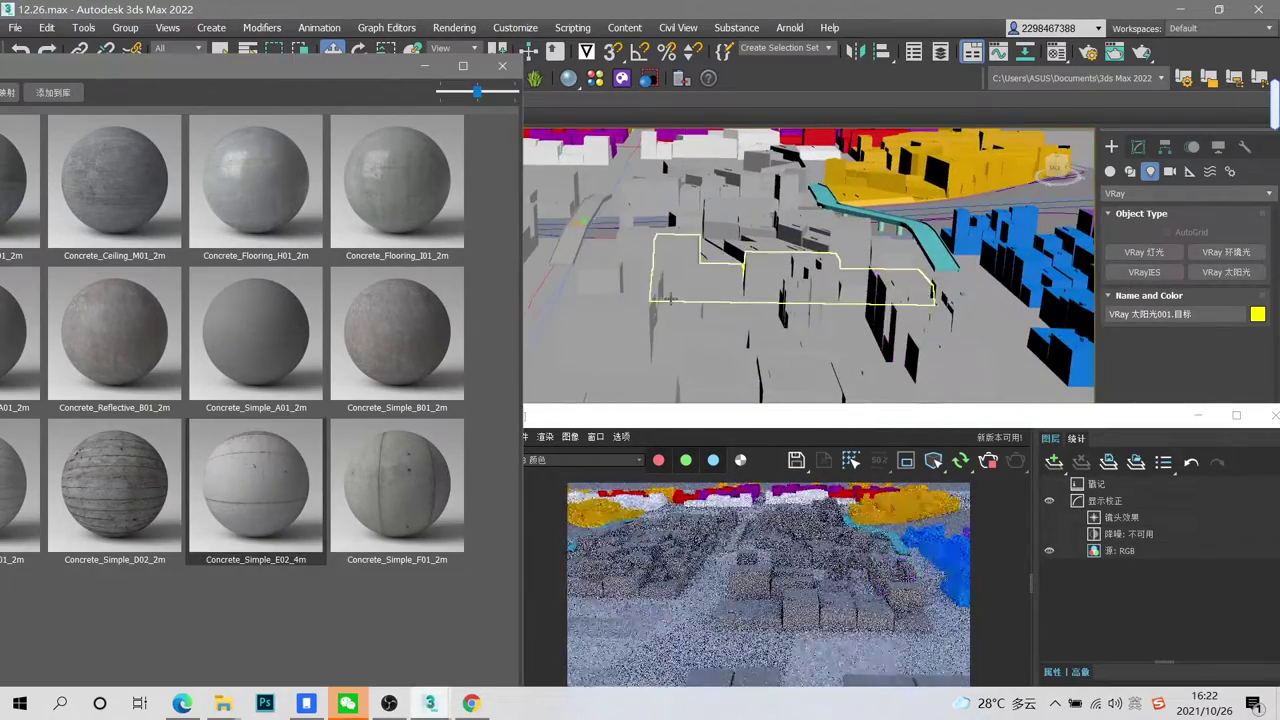
Step: Apply Concrete_Simple_E02_4m to the white and coloured building blocks on the far side of the city
{"action": "scroll", "coordinate": [863, 200], "scroll_direction": "down", "scroll_amount": 5}
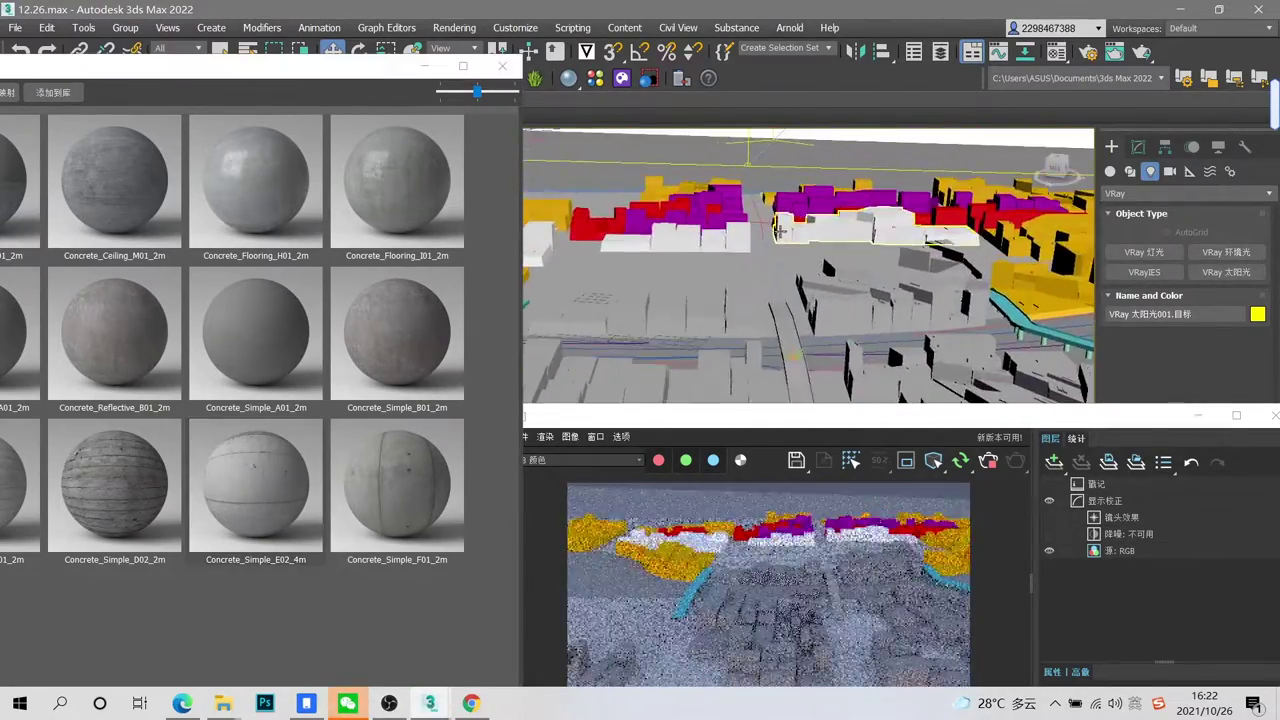
{"action": "scroll", "coordinate": [778, 230], "scroll_direction": "up", "scroll_amount": 3}
{"action": "left_click_drag", "start_coordinate": [286, 491], "coordinate": [620, 275]}
{"action": "left_click_drag", "start_coordinate": [286, 491], "coordinate": [668, 236]}
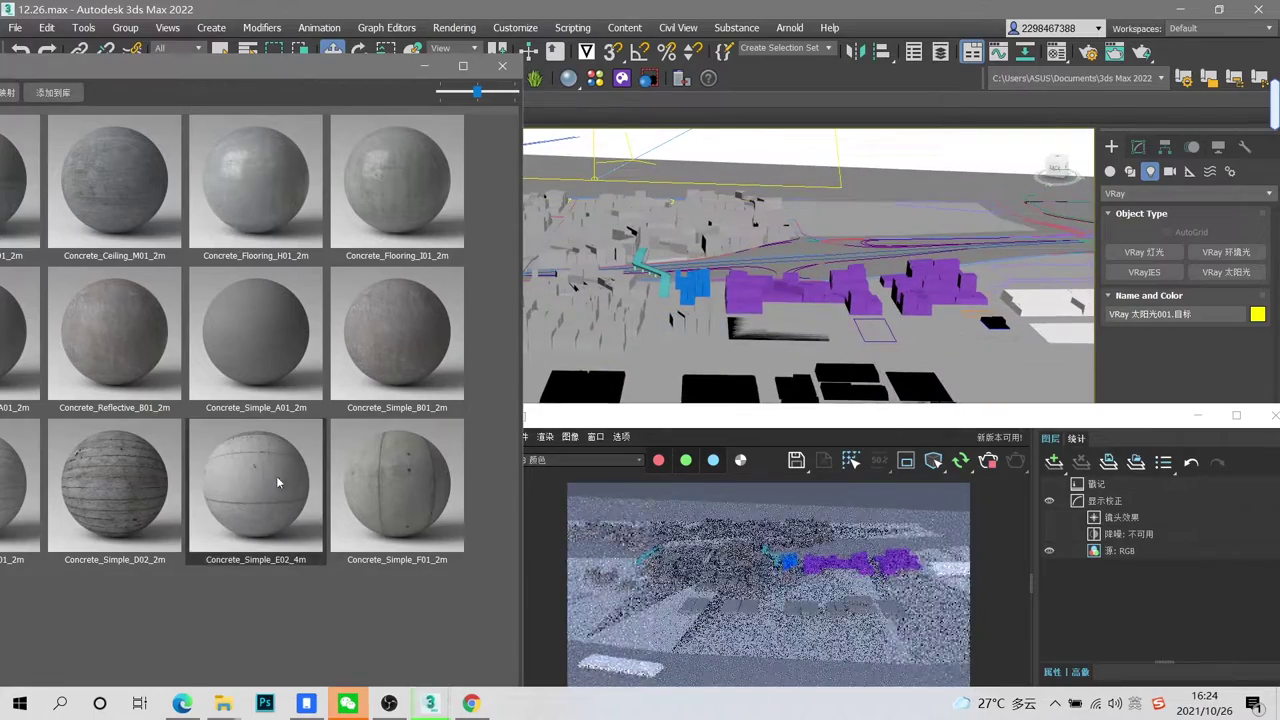
Step: Apply Concrete_Simple_E02_4m to the purple building groups at the outer side of the city
{"action": "left_click_drag", "start_coordinate": [256, 482], "coordinate": [800, 300]}
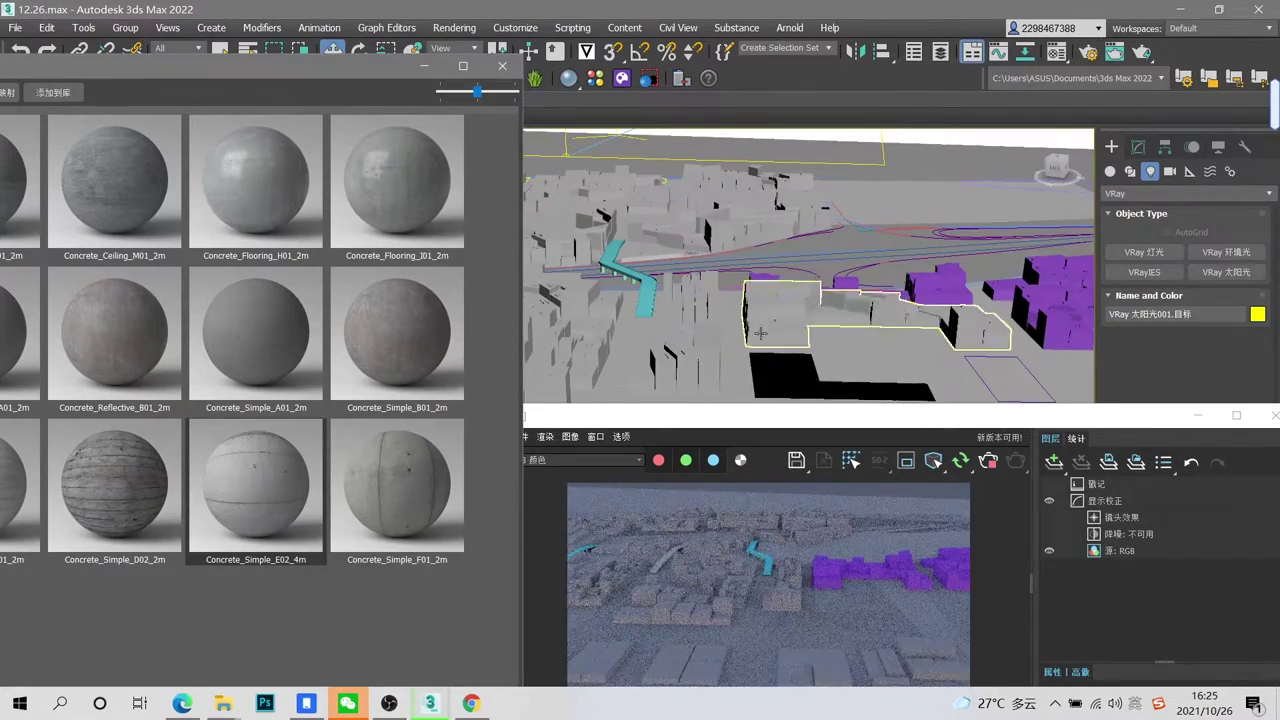
{"action": "left_click_drag", "start_coordinate": [421, 450], "coordinate": [1052, 346]}
{"action": "scroll", "coordinate": [1052, 346], "scroll_direction": "down", "scroll_amount": 3}
{"action": "middle_click_drag", "start_coordinate": [977, 340], "coordinate": [634, 340]}
{"action": "left_click_drag", "start_coordinate": [256, 482], "coordinate": [930, 352]}
Step: Return to the Bricks materials and apply Bricks_A04_1m to the first deck sections of a teal side bridge
{"action": "middle_click_drag", "start_coordinate": [640, 310], "coordinate": [958, 310]}
{"action": "scroll", "coordinate": [672, 340], "scroll_direction": "up", "scroll_amount": 5}
{"action": "middle_click_drag", "start_coordinate": [760, 335], "coordinate": [817, 317]}
{"action": "scroll", "coordinate": [817, 317], "scroll_direction": "up", "scroll_amount": 3}
{"action": "left_click_drag", "start_coordinate": [281, 66], "coordinate": [266, 173]}
{"action": "left_click", "coordinate": [103, 123]}
{"action": "left_click_drag", "start_coordinate": [280, 280], "coordinate": [766, 338]}
{"action": "scroll", "coordinate": [767, 315], "scroll_direction": "up", "scroll_amount": 3}
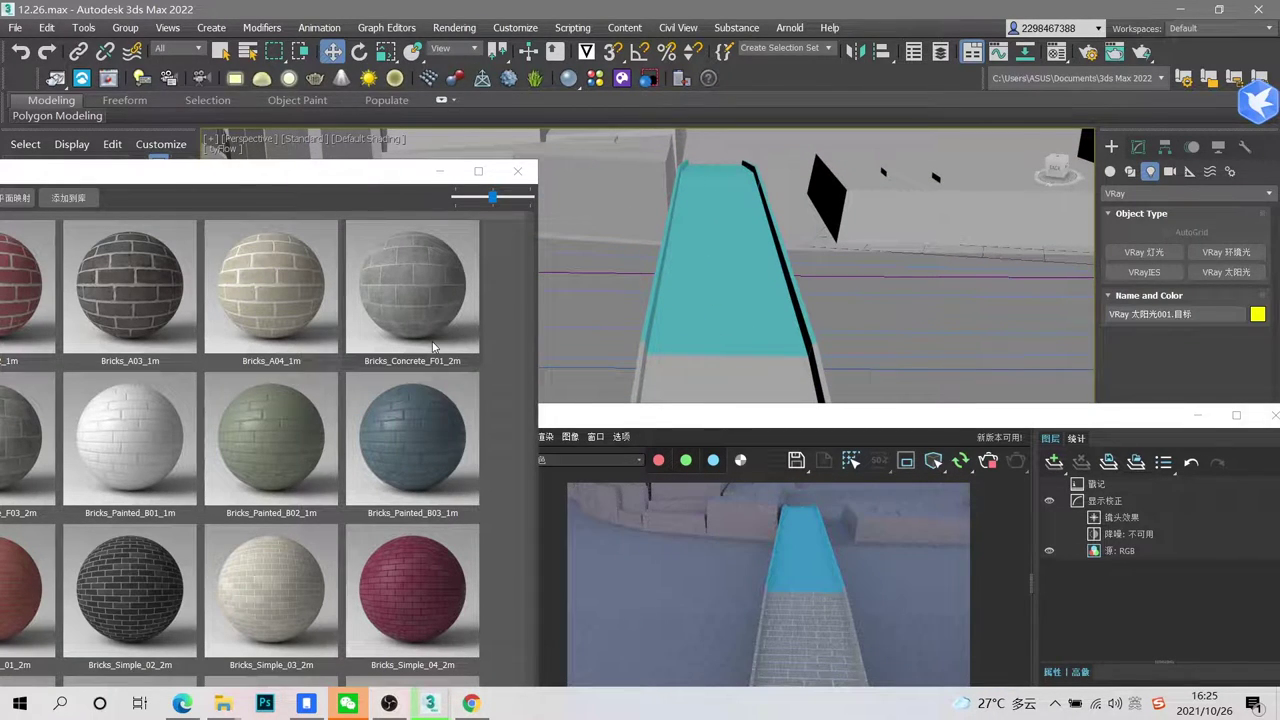
{"action": "left_click_drag", "start_coordinate": [290, 311], "coordinate": [718, 318]}
Step: Apply Bricks_A04_1m to the remaining deck sections of the same side bridge
{"action": "scroll", "coordinate": [700, 303], "scroll_direction": "up", "scroll_amount": 4}
{"action": "middle_click_drag", "start_coordinate": [697, 306], "coordinate": [695, 379]}
{"action": "left_click_drag", "start_coordinate": [285, 308], "coordinate": [695, 316]}
{"action": "left_click_drag", "start_coordinate": [285, 308], "coordinate": [705, 235]}
{"action": "middle_click_drag", "start_coordinate": [700, 278], "coordinate": [700, 331]}
{"action": "scroll", "coordinate": [700, 331], "scroll_direction": "down", "scroll_amount": 2}
{"action": "left_click_drag", "start_coordinate": [285, 308], "coordinate": [712, 252]}
Step: Apply Bricks_A04_1m to the deck sections of the curved teal bridge
{"action": "scroll", "coordinate": [815, 269], "scroll_direction": "down", "scroll_amount": 10}
{"action": "middle_click_drag", "start_coordinate": [815, 269], "coordinate": [757, 294], "text": "alt"}
{"action": "scroll", "coordinate": [757, 294], "scroll_direction": "up", "scroll_amount": 5}
{"action": "left_click_drag", "start_coordinate": [285, 308], "coordinate": [743, 224]}
{"action": "middle_click_drag", "start_coordinate": [718, 309], "coordinate": [724, 402]}
{"action": "left_click_drag", "start_coordinate": [285, 308], "coordinate": [665, 298]}
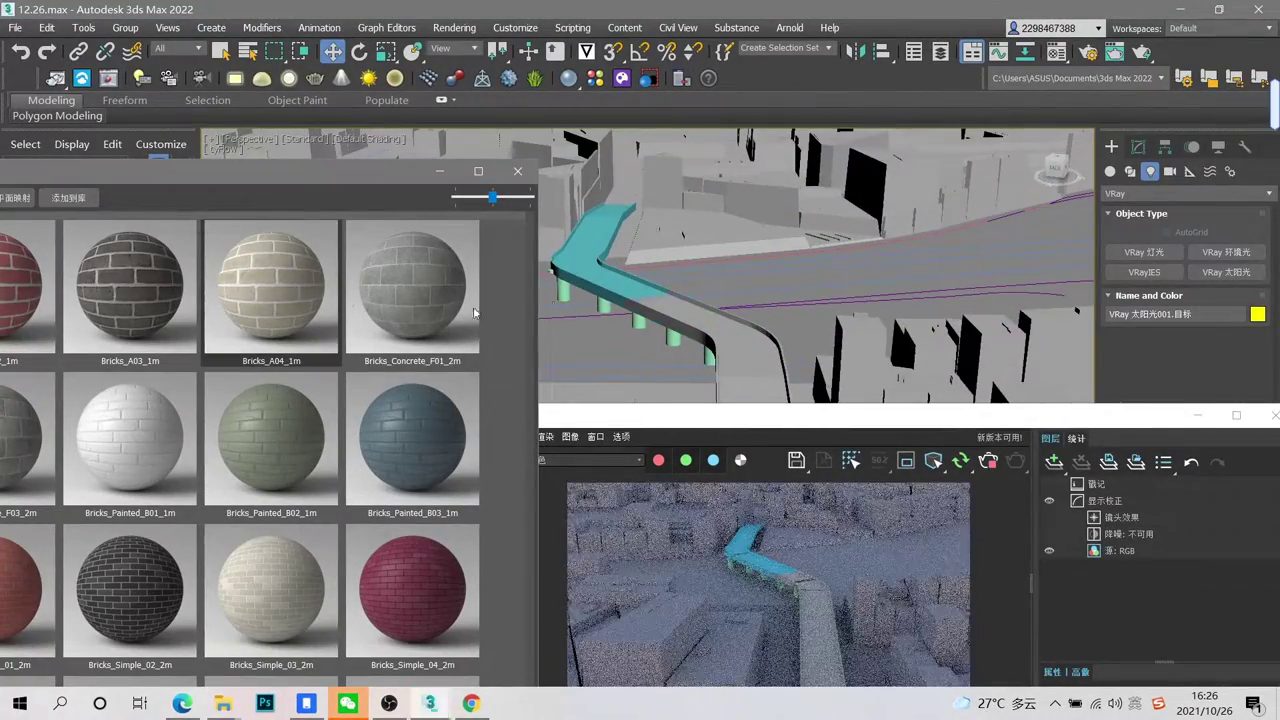
{"action": "left_click_drag", "start_coordinate": [309, 283], "coordinate": [587, 251]}
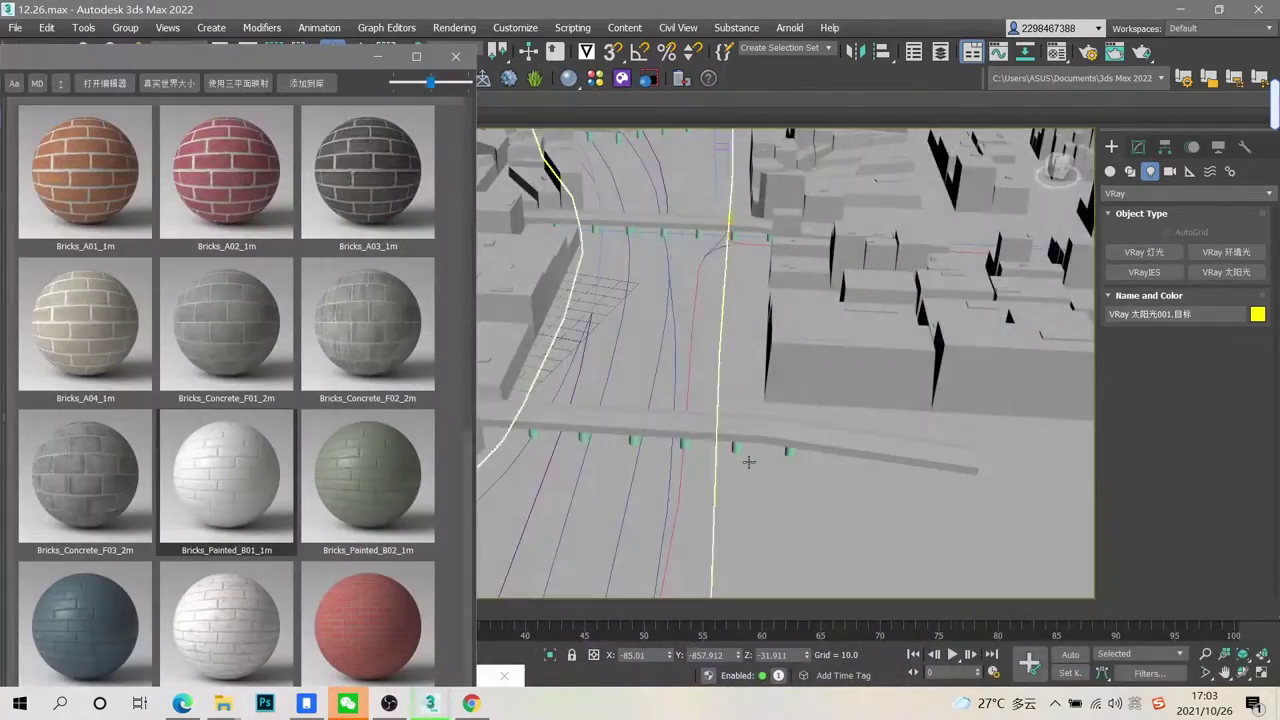
Step: Apply the Bricks_Painted_B01_1m material to the first green support pillars at one end of the nearest bridge
{"action": "scroll", "coordinate": [749, 461], "scroll_direction": "up", "scroll_amount": 8}
{"action": "left_click_drag", "start_coordinate": [795, 448], "coordinate": [797, 448]}
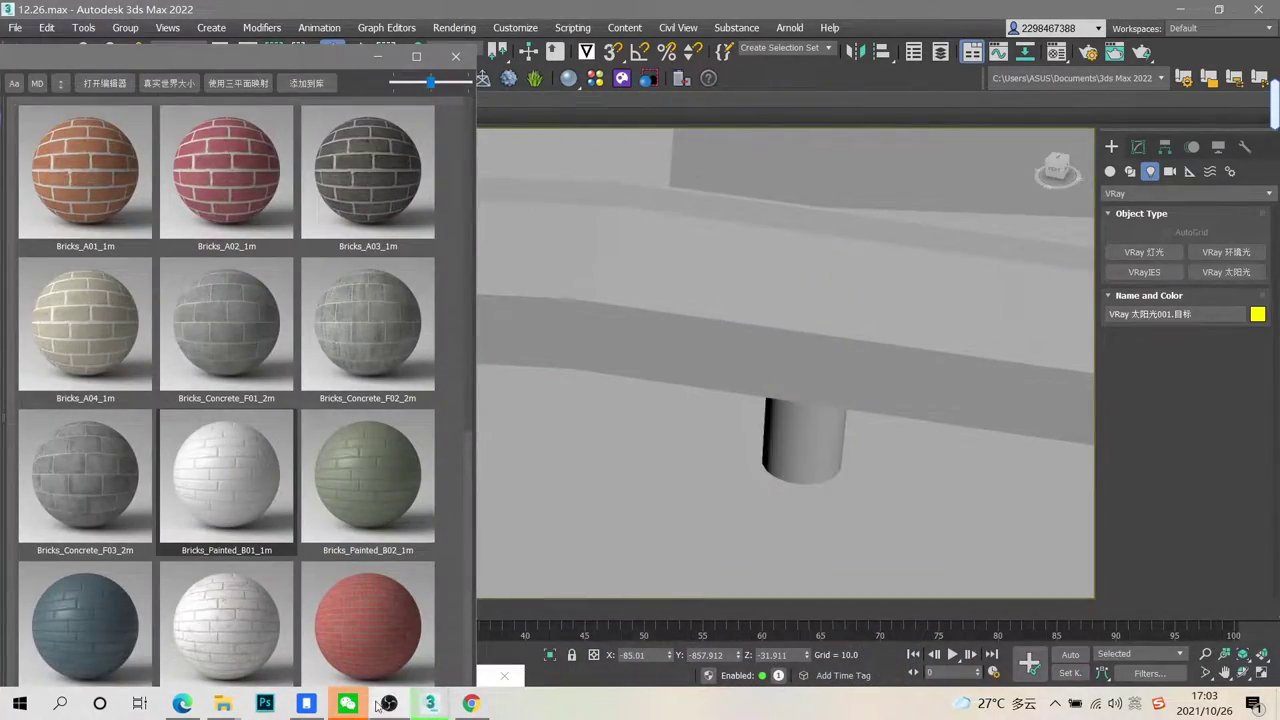
{"action": "left_click", "coordinate": [486, 677]}
{"action": "left_click", "coordinate": [1176, 12]}
{"action": "middle_click_drag", "start_coordinate": [590, 448], "coordinate": [914, 457]}
{"action": "left_click_drag", "start_coordinate": [230, 478], "coordinate": [734, 422]}
{"action": "middle_click_drag", "start_coordinate": [540, 449], "coordinate": [870, 455]}
{"action": "left_click_drag", "start_coordinate": [230, 478], "coordinate": [695, 412]}
Step: Apply Bricks_Painted_B01_1m to the nearest bridge's remaining support pillars, up to its opposite end
{"action": "middle_click_drag", "start_coordinate": [560, 440], "coordinate": [885, 450]}
{"action": "left_click_drag", "start_coordinate": [278, 484], "coordinate": [665, 415]}
{"action": "middle_click_drag", "start_coordinate": [548, 436], "coordinate": [838, 459]}
{"action": "left_click_drag", "start_coordinate": [278, 488], "coordinate": [608, 415]}
{"action": "middle_click_drag", "start_coordinate": [568, 426], "coordinate": [781, 394]}
{"action": "scroll", "coordinate": [781, 394], "scroll_direction": "down", "scroll_amount": 5}
{"action": "left_click_drag", "start_coordinate": [285, 497], "coordinate": [697, 385]}
{"action": "middle_click_drag", "start_coordinate": [702, 422], "coordinate": [751, 389], "text": "alt"}
{"action": "scroll", "coordinate": [751, 389], "scroll_direction": "up", "scroll_amount": 4}
{"action": "middle_click_drag", "start_coordinate": [626, 377], "coordinate": [825, 430]}
{"action": "left_click_drag", "start_coordinate": [288, 480], "coordinate": [604, 450]}
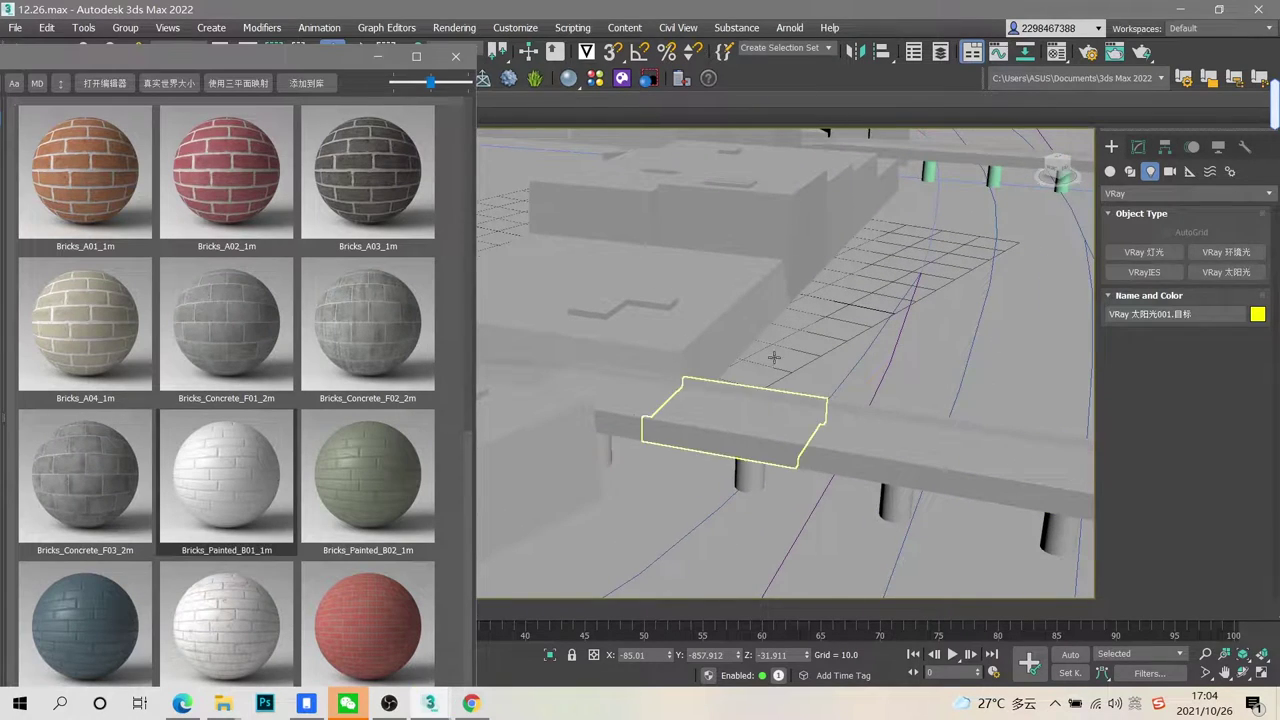
Step: Apply Bricks_Painted_B01_1m to support pillars of the middle and far bridges
{"action": "middle_click_drag", "start_coordinate": [737, 386], "coordinate": [503, 558]}
{"action": "left_click_drag", "start_coordinate": [251, 510], "coordinate": [869, 437]}
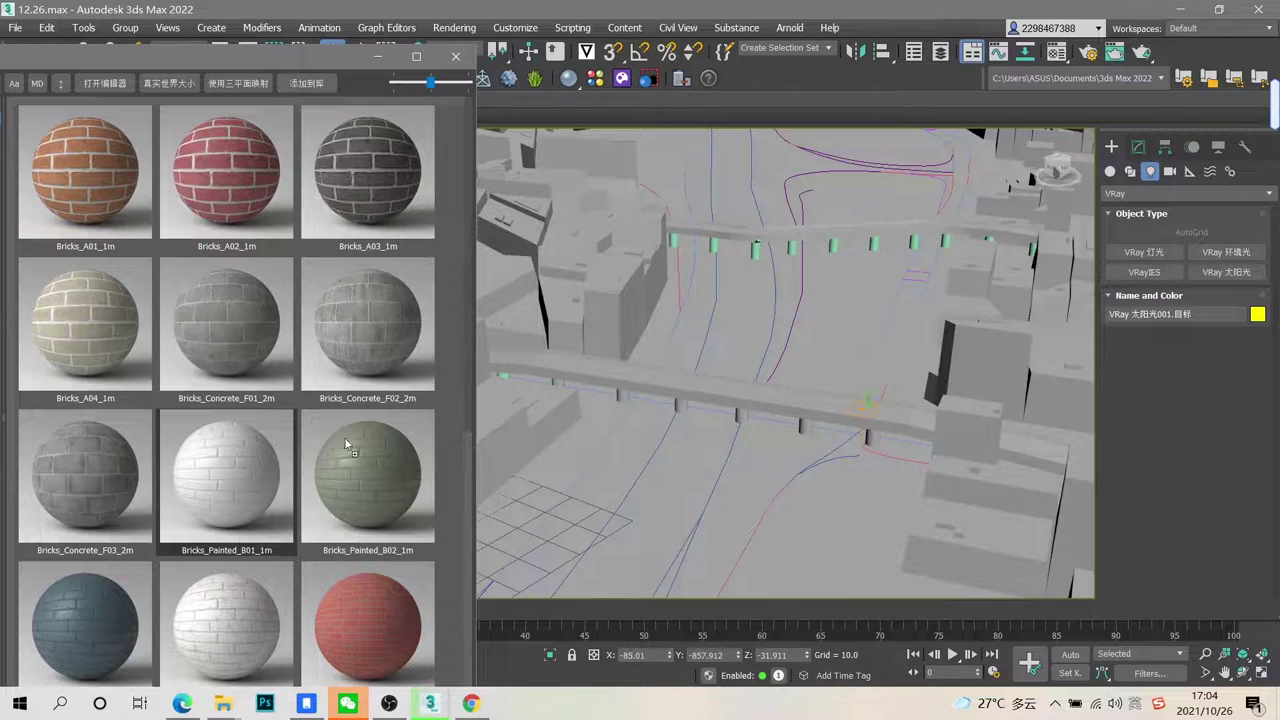
{"action": "scroll", "coordinate": [1012, 250], "scroll_direction": "up", "scroll_amount": 4}
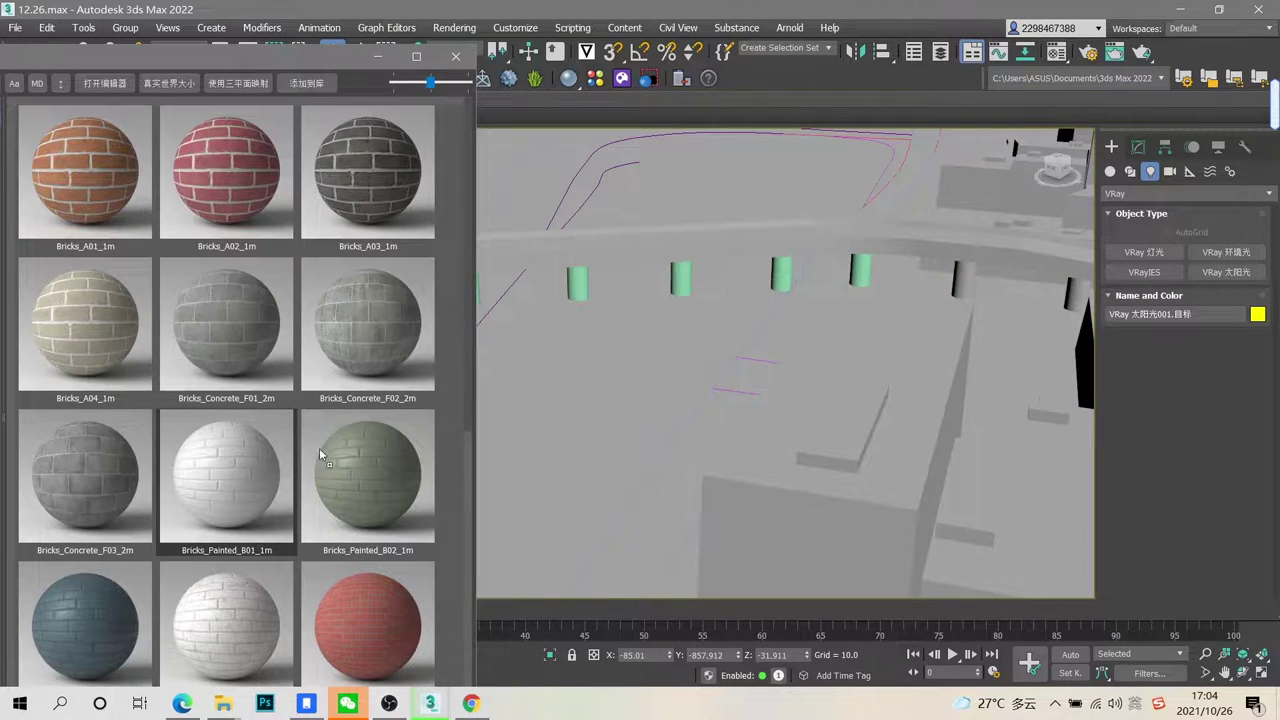
{"action": "left_click_drag", "start_coordinate": [278, 470], "coordinate": [578, 284]}
{"action": "middle_click_drag", "start_coordinate": [677, 361], "coordinate": [1091, 429]}
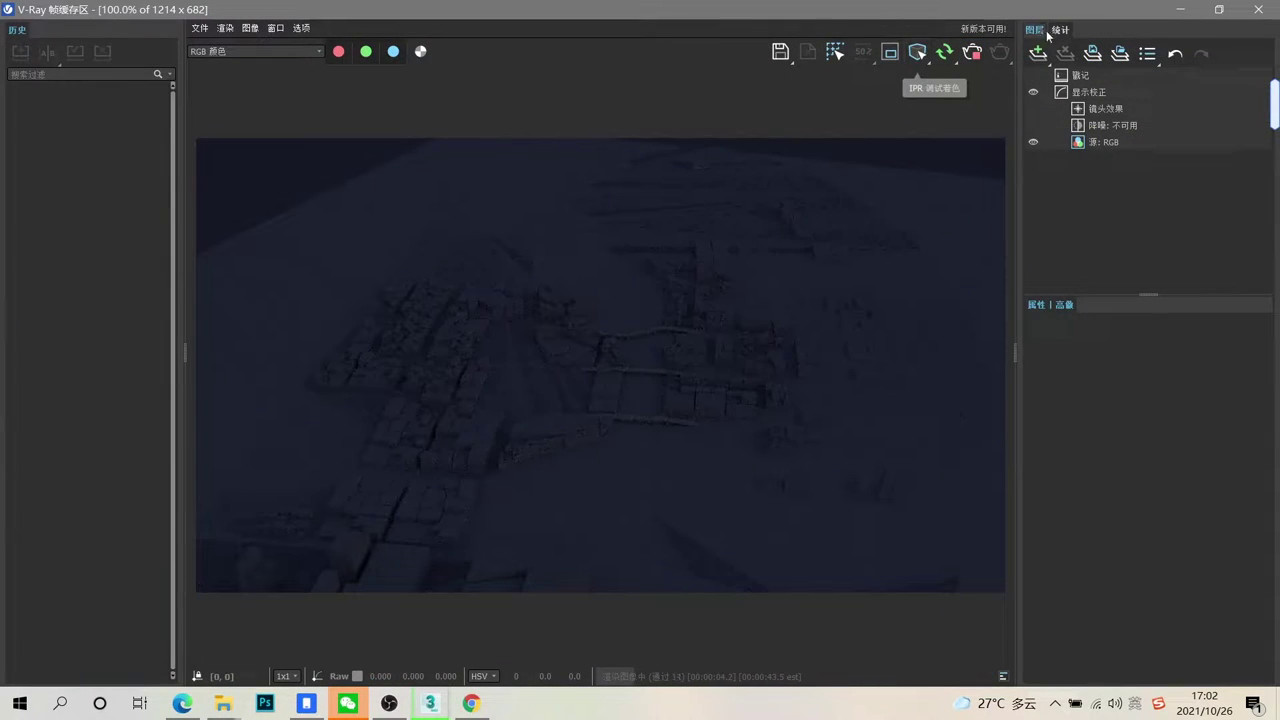
Step: Lower the V-Ray Sun target beside the city, raise it slightly along Z, and bring back the render window
{"action": "left_click", "coordinate": [1180, 9]}
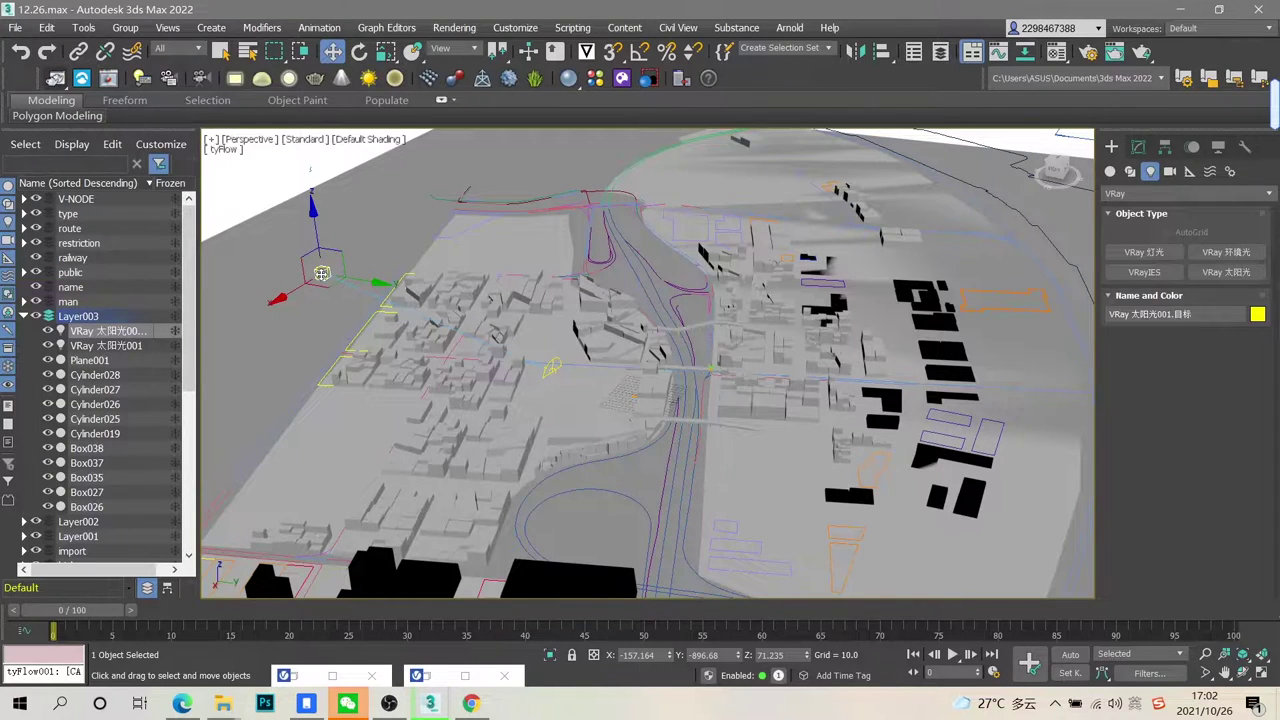
{"action": "left_click_drag", "start_coordinate": [347, 318], "coordinate": [325, 346]}
{"action": "left_click_drag", "start_coordinate": [319, 296], "coordinate": [317, 284]}
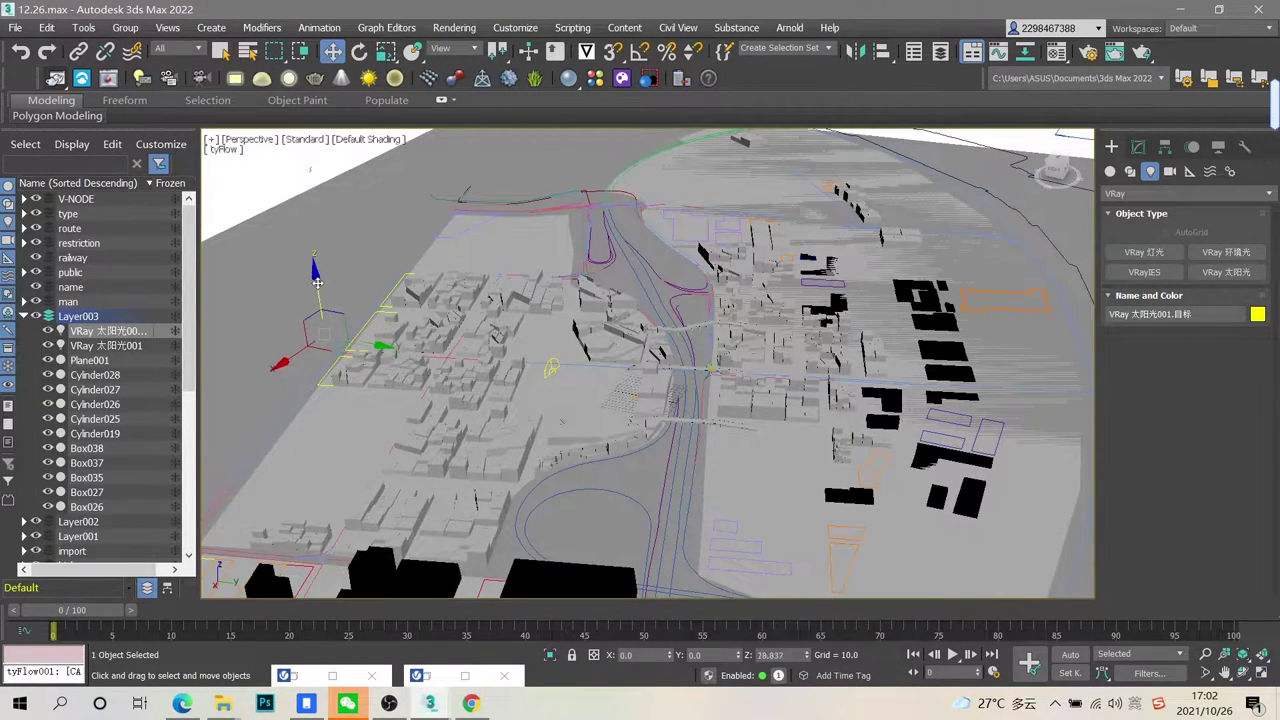
{"action": "left_click", "coordinate": [453, 676]}
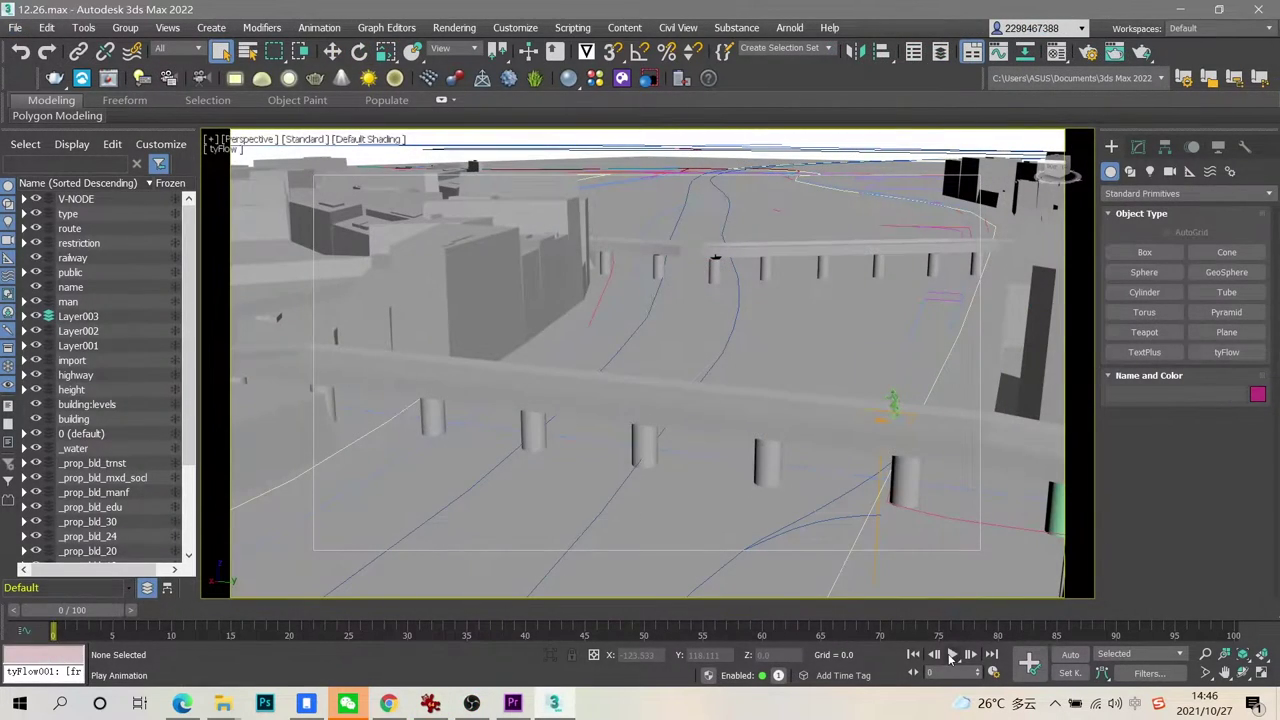
Step: Play the bridge scene's animation, and frame the pedestrian crossing under the overpass in 10.25.max to play its animation
{"action": "left_click", "coordinate": [952, 655]}
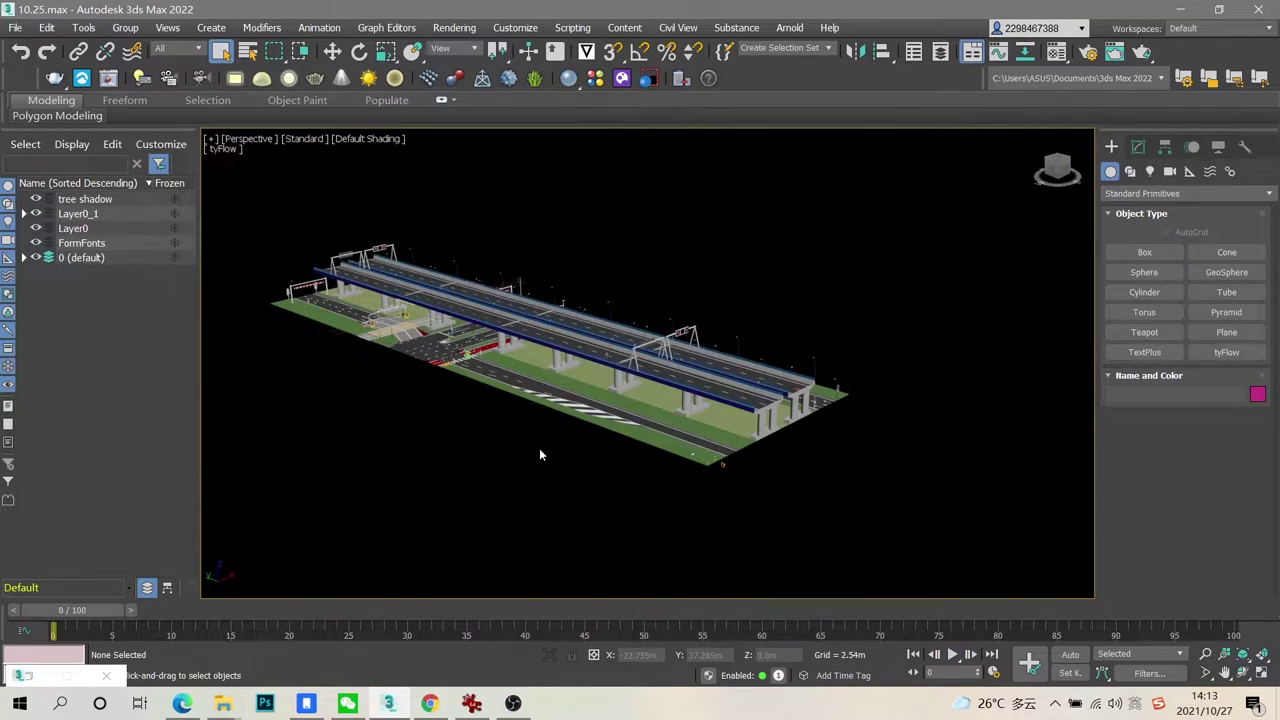
{"action": "middle_click_drag", "start_coordinate": [539, 448], "coordinate": [660, 491], "text": "alt"}
{"action": "scroll", "coordinate": [660, 491], "scroll_direction": "up", "scroll_amount": 5}
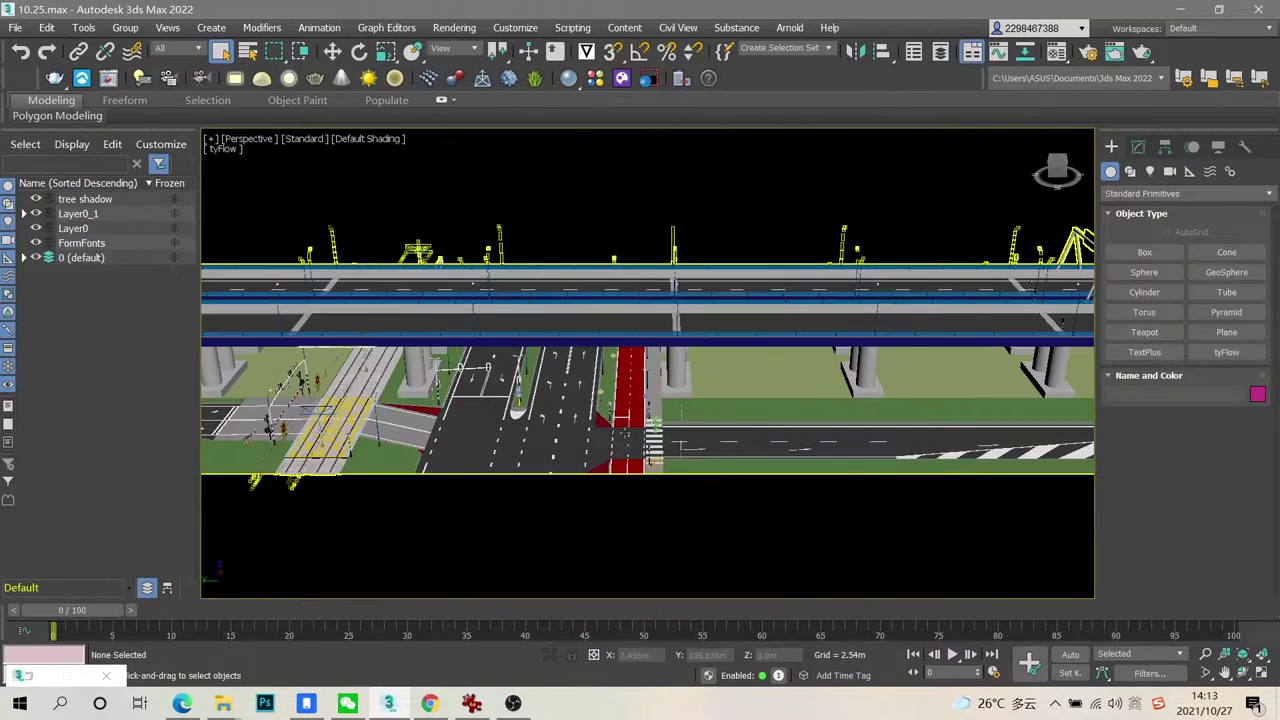
{"action": "scroll", "coordinate": [626, 434], "scroll_direction": "up", "scroll_amount": 3}
{"action": "middle_click_drag", "start_coordinate": [632, 424], "coordinate": [641, 469], "text": "alt"}
{"action": "scroll", "coordinate": [636, 469], "scroll_direction": "up", "scroll_amount": 3}
{"action": "left_click", "coordinate": [952, 654]}
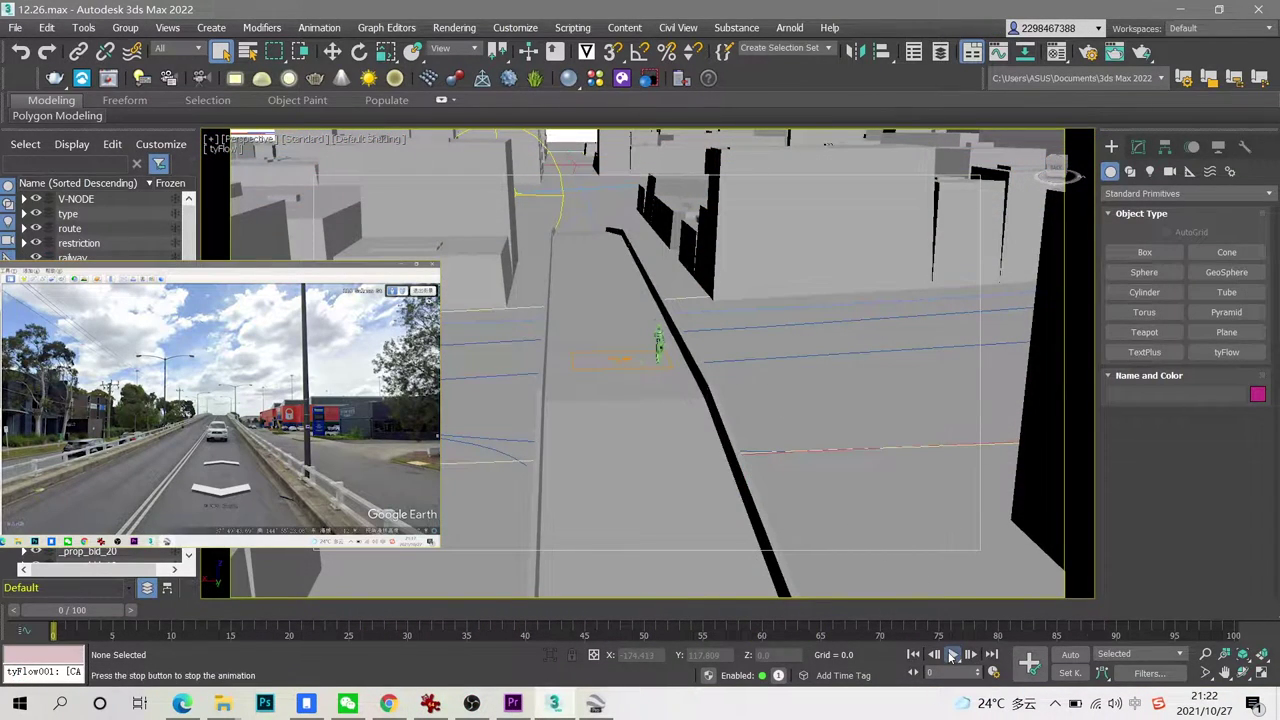
Step: Play the pedestrian animation on the bridge deck and on the 10.25.max crossing, stopping the crossing playback at frame 78
{"action": "left_click", "coordinate": [952, 655]}
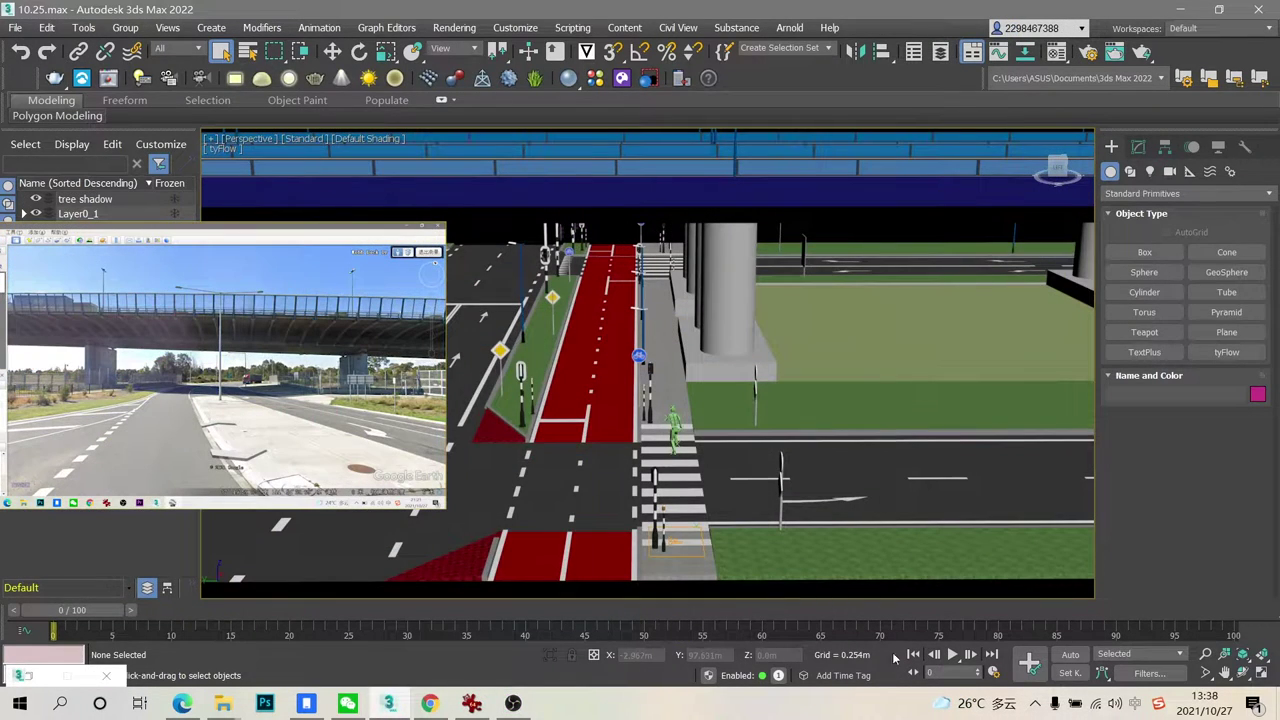
{"action": "left_click", "coordinate": [953, 655]}
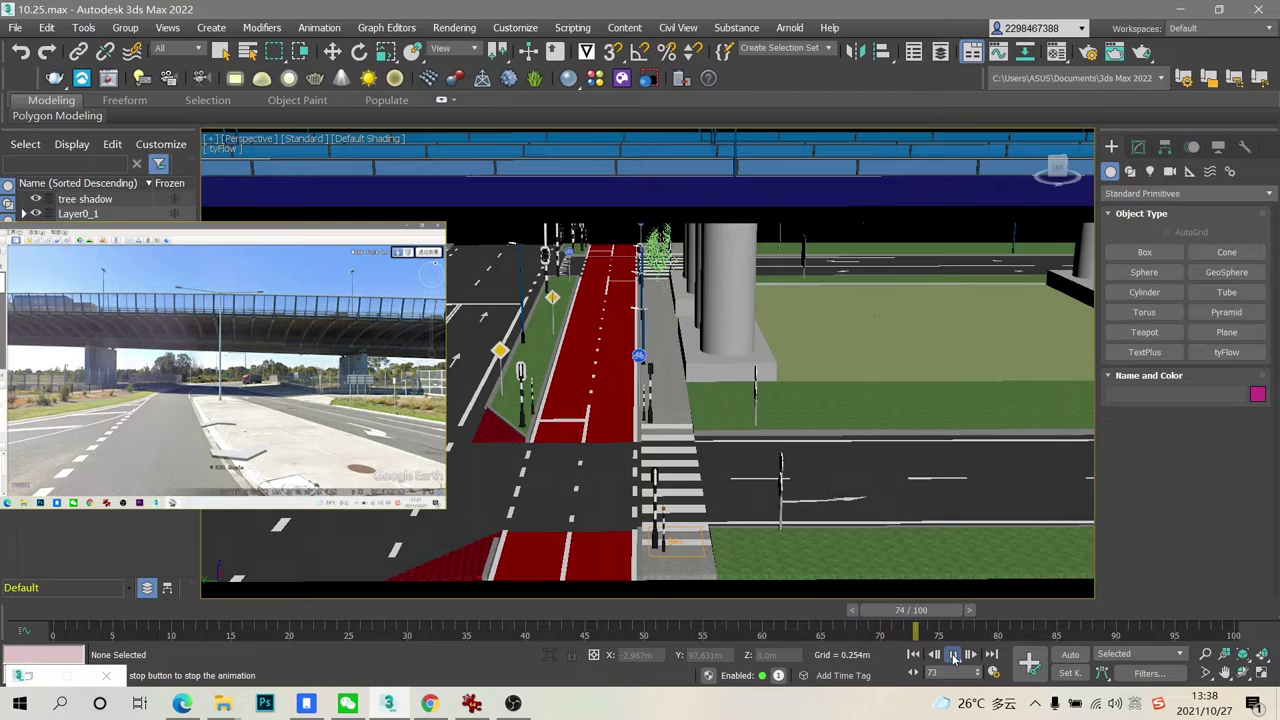
{"action": "left_click", "coordinate": [954, 655]}
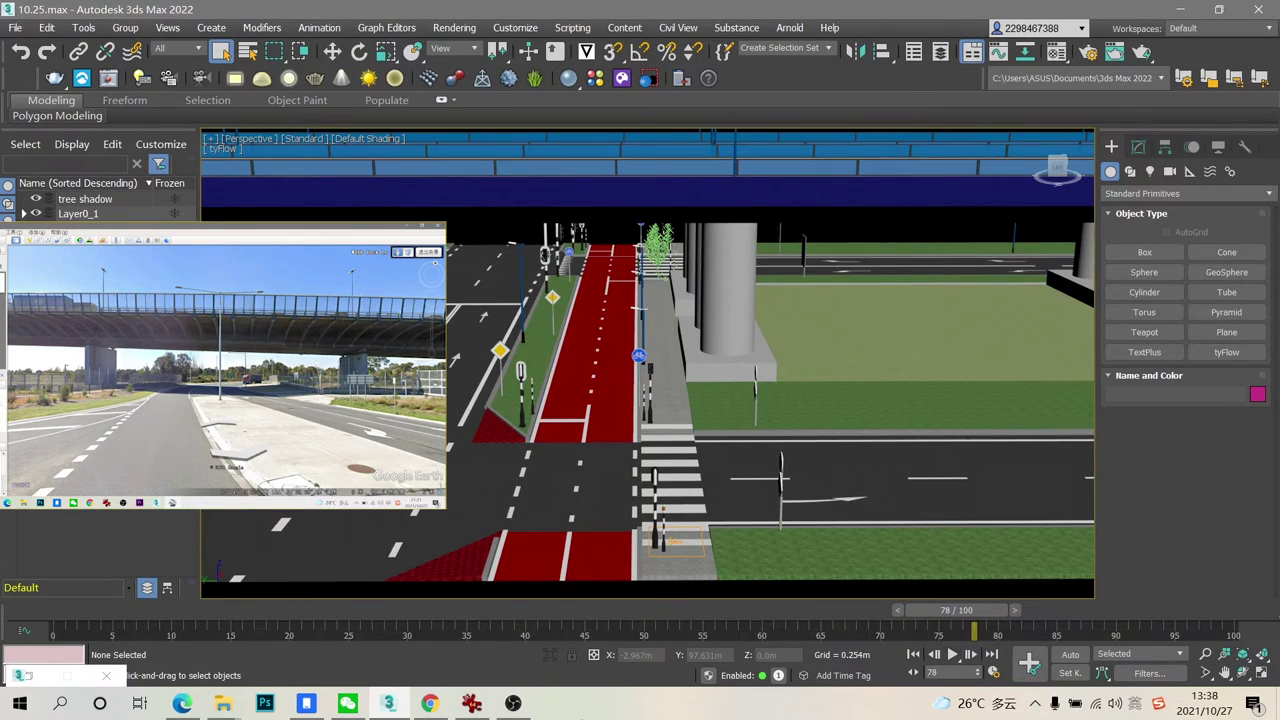